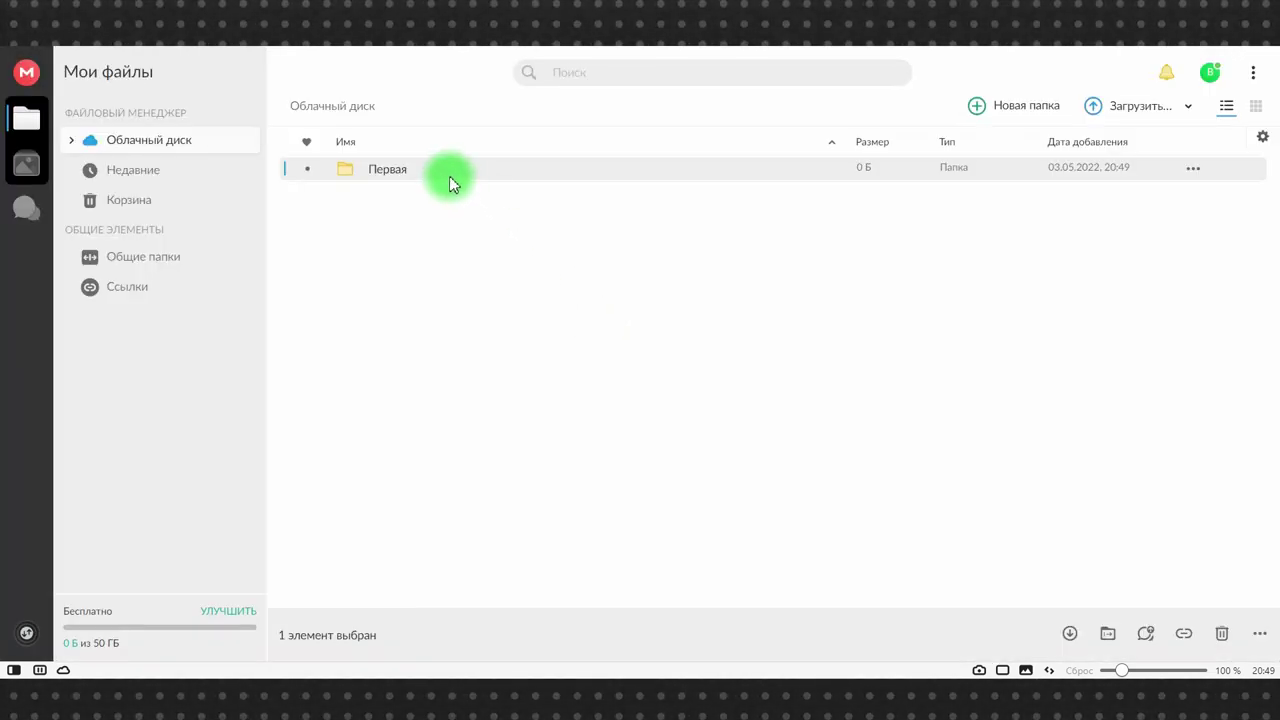
- Open the new, empty Первая folder in the Cloud Drive
double_click(449, 176)
- Create the text file первый.txt in Первая, type a few lines and save it
right_click(530, 388)
click(569, 440)
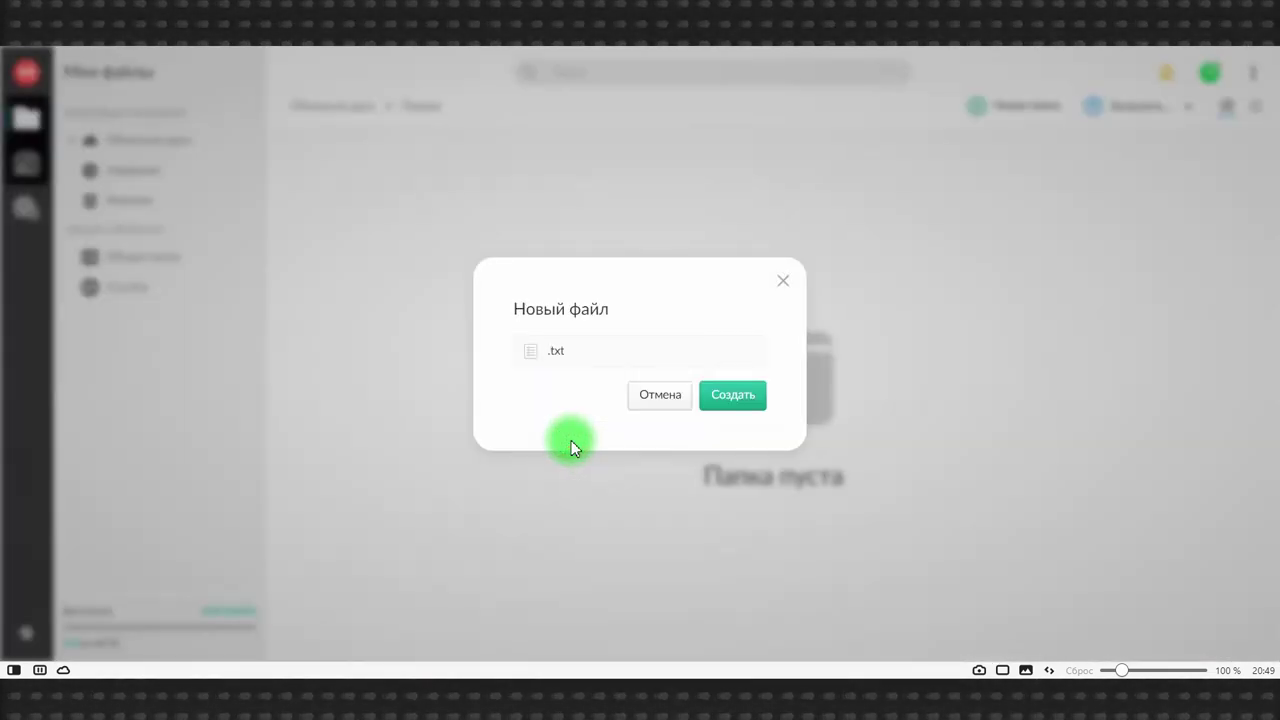
click(551, 351)
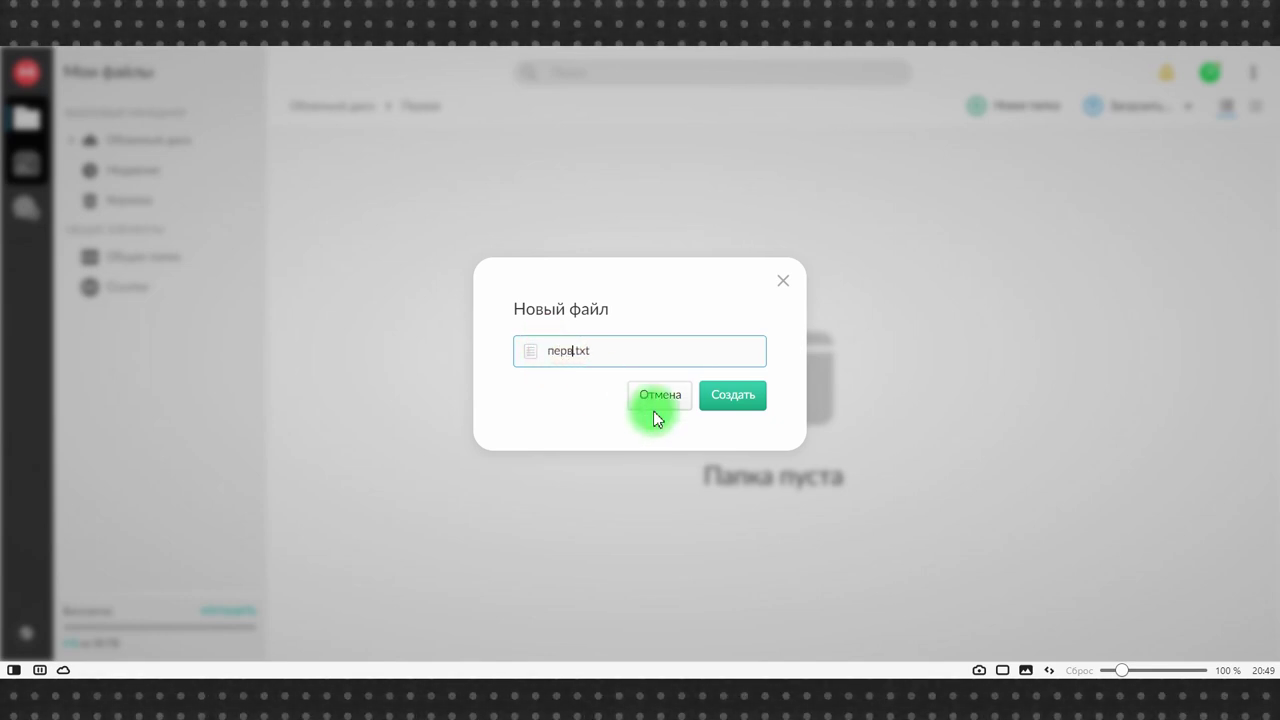
key(Return)
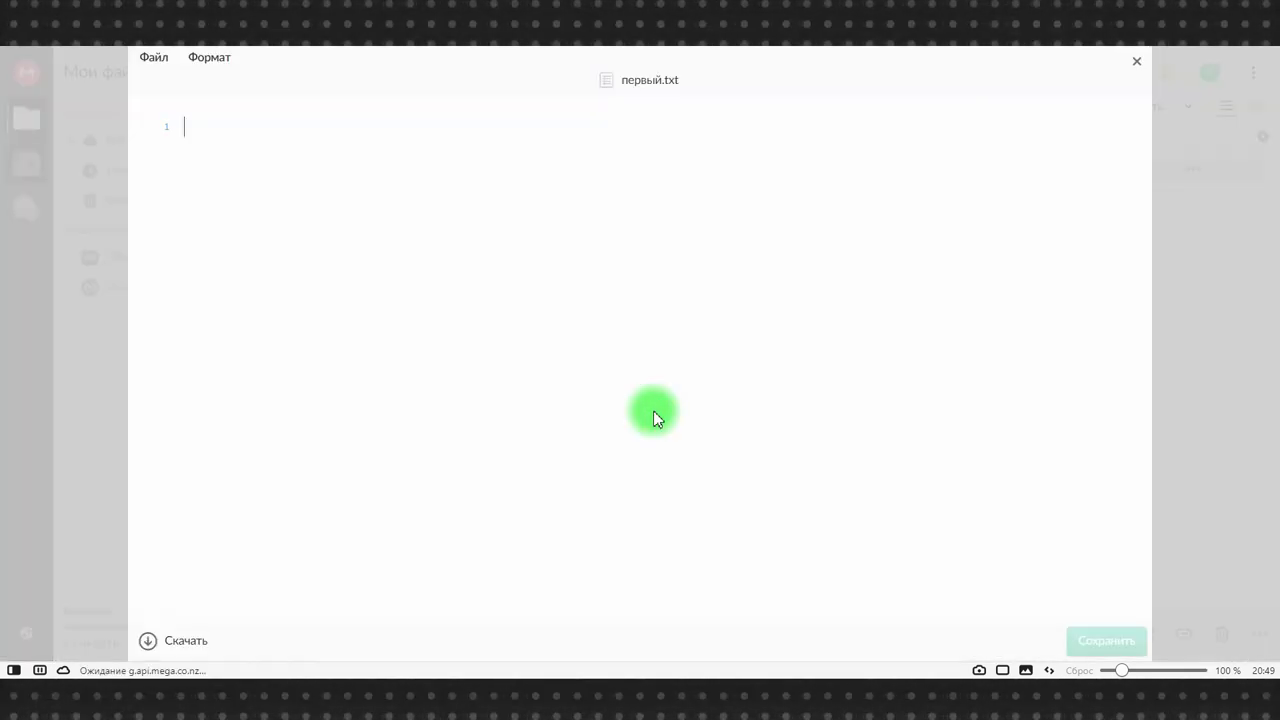
text(чсм)
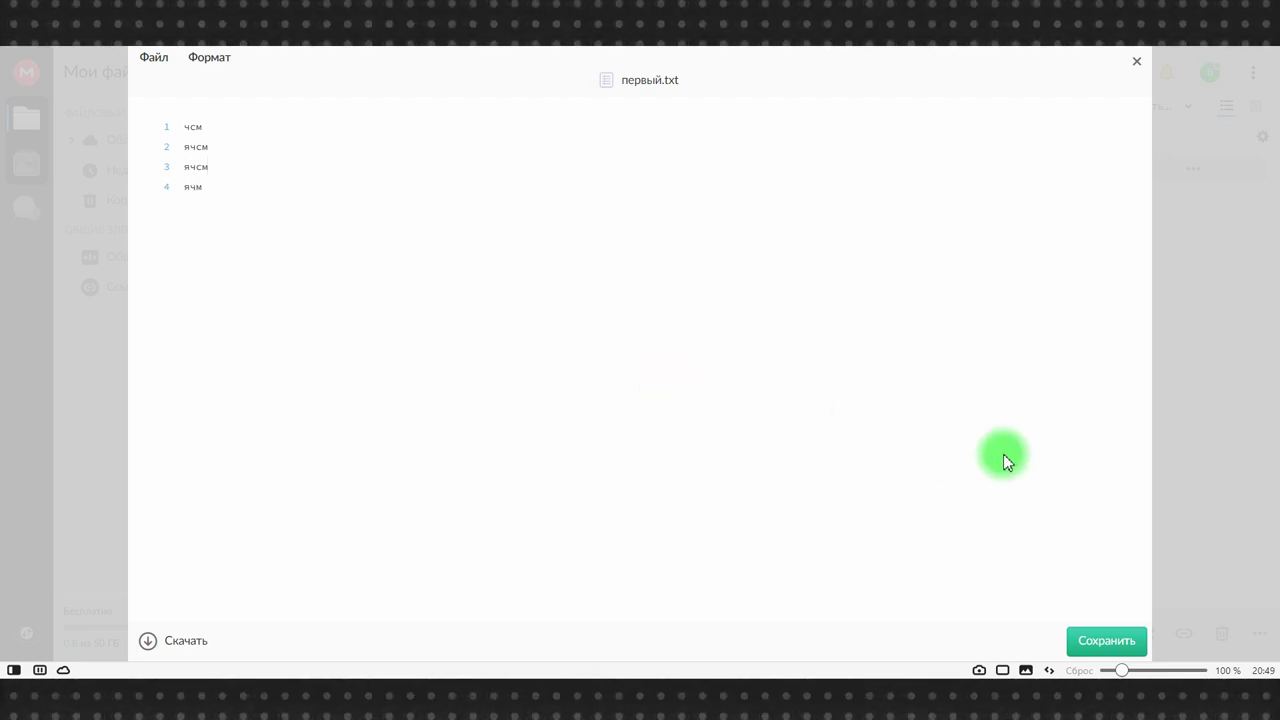
click(1090, 632)
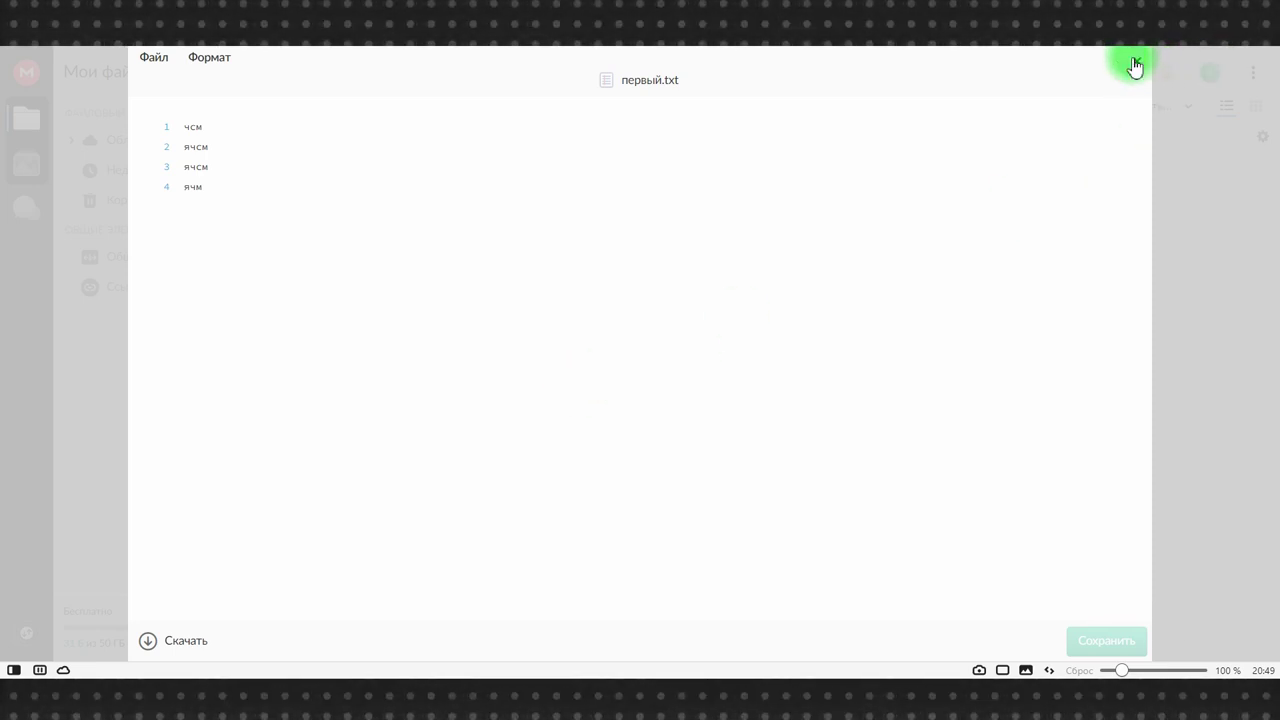
click(1135, 66)
- Back in the Cloud Drive root, drag folder 123 from Total Commander onto the page to upload it
click(349, 110)
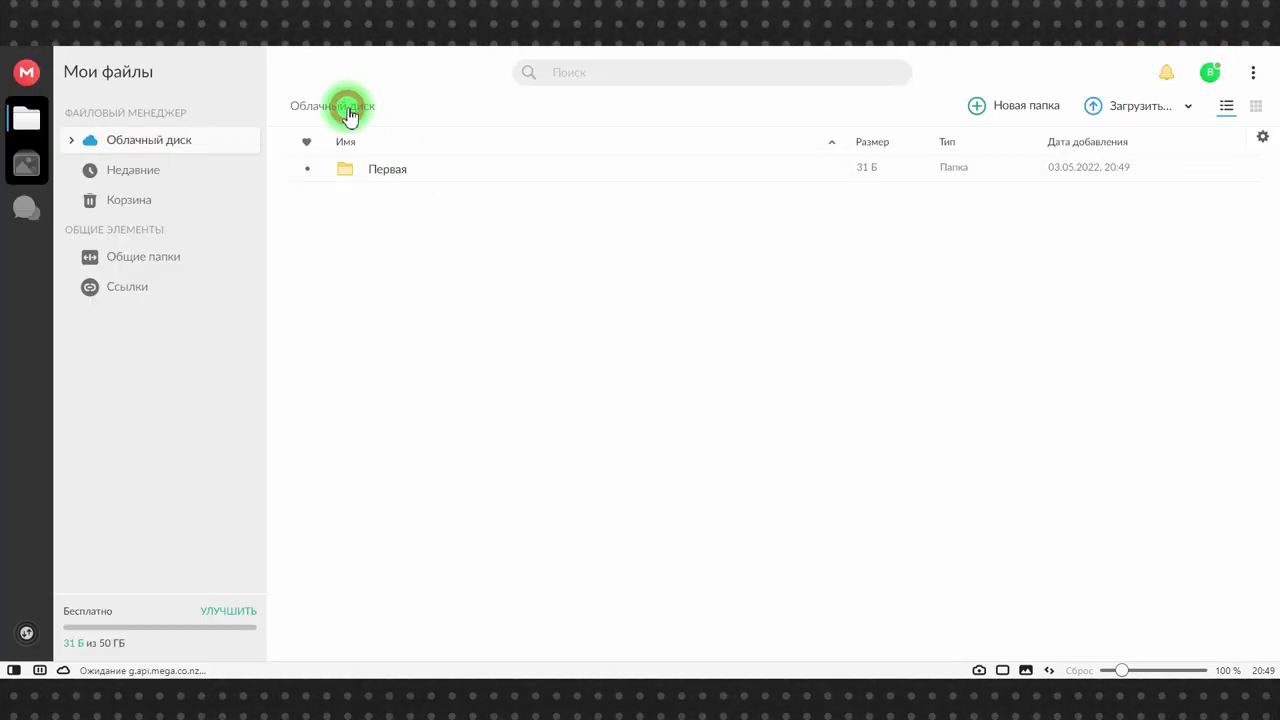
click(551, 674)
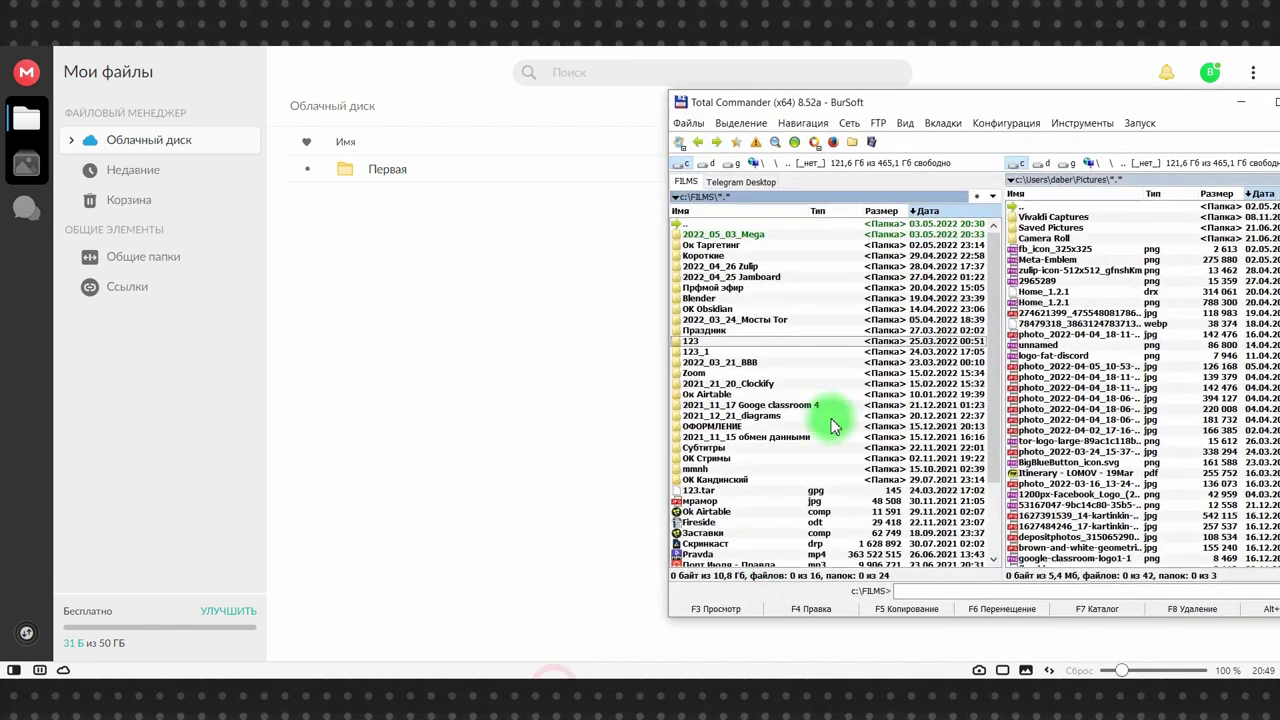
drag(714, 340, 410, 325)
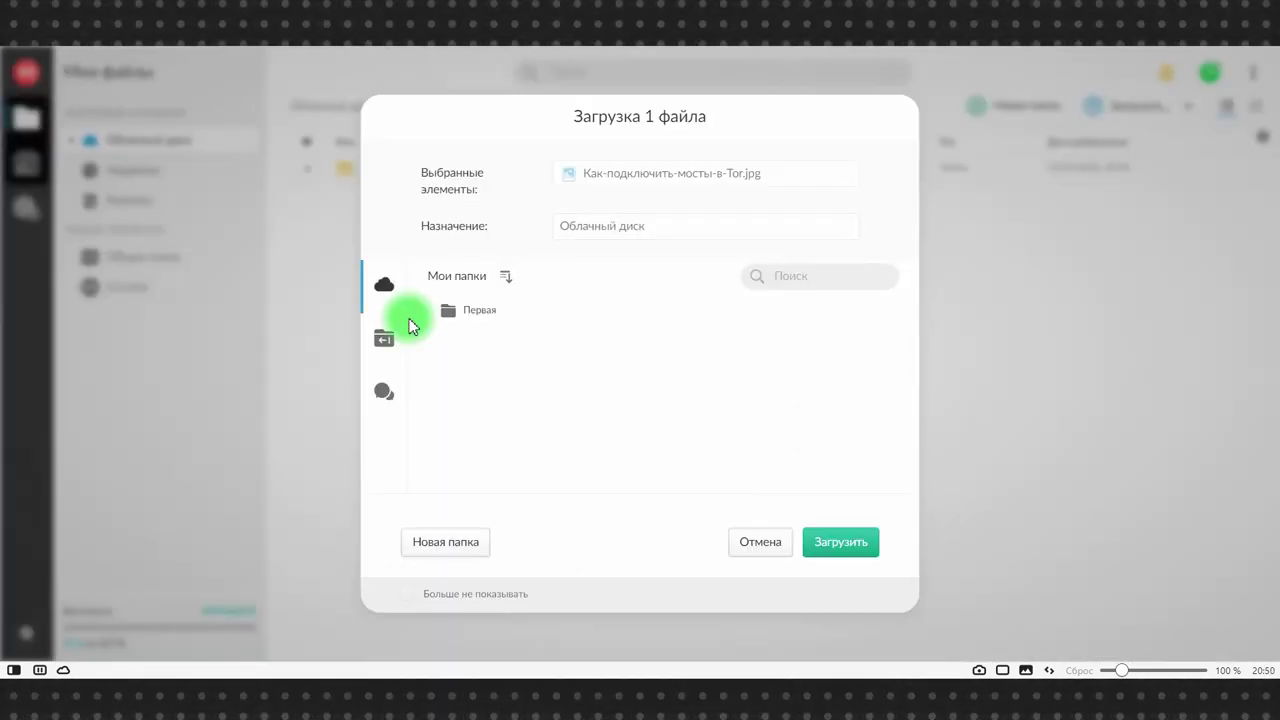
- Confirm the upload of folder 123 with Загрузить, then view the Недавние recent files
click(852, 541)
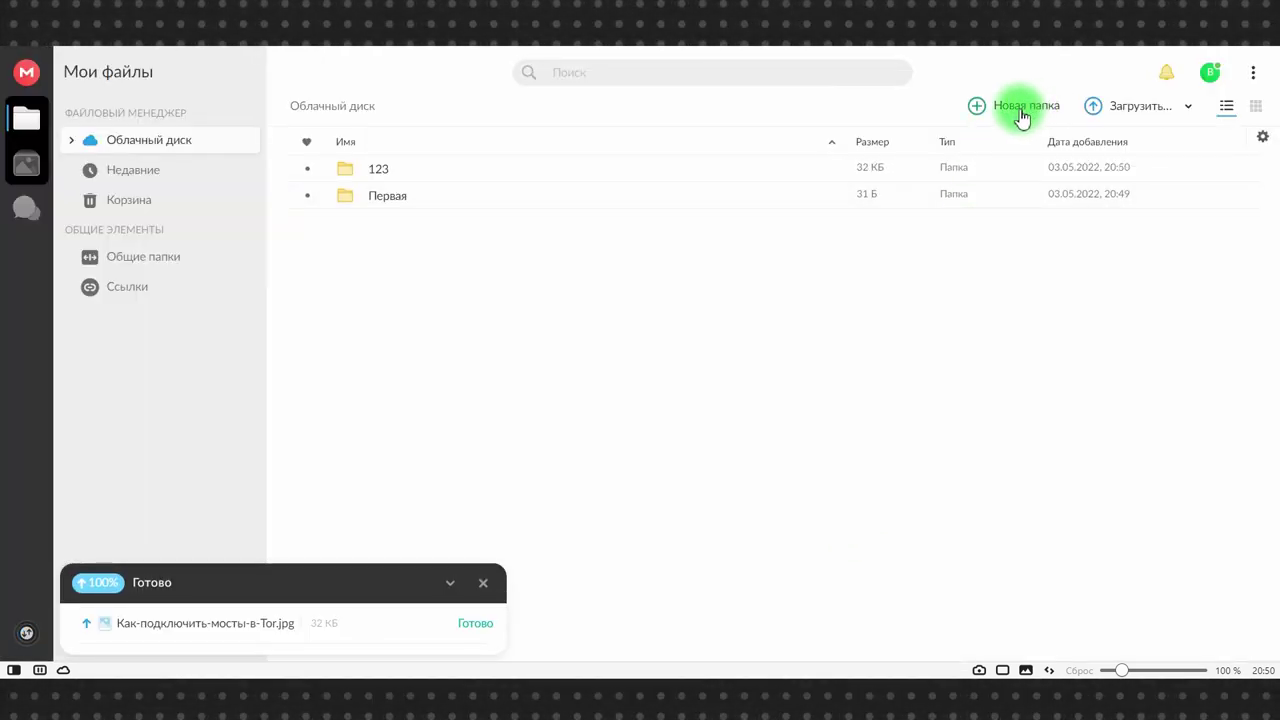
click(1119, 110)
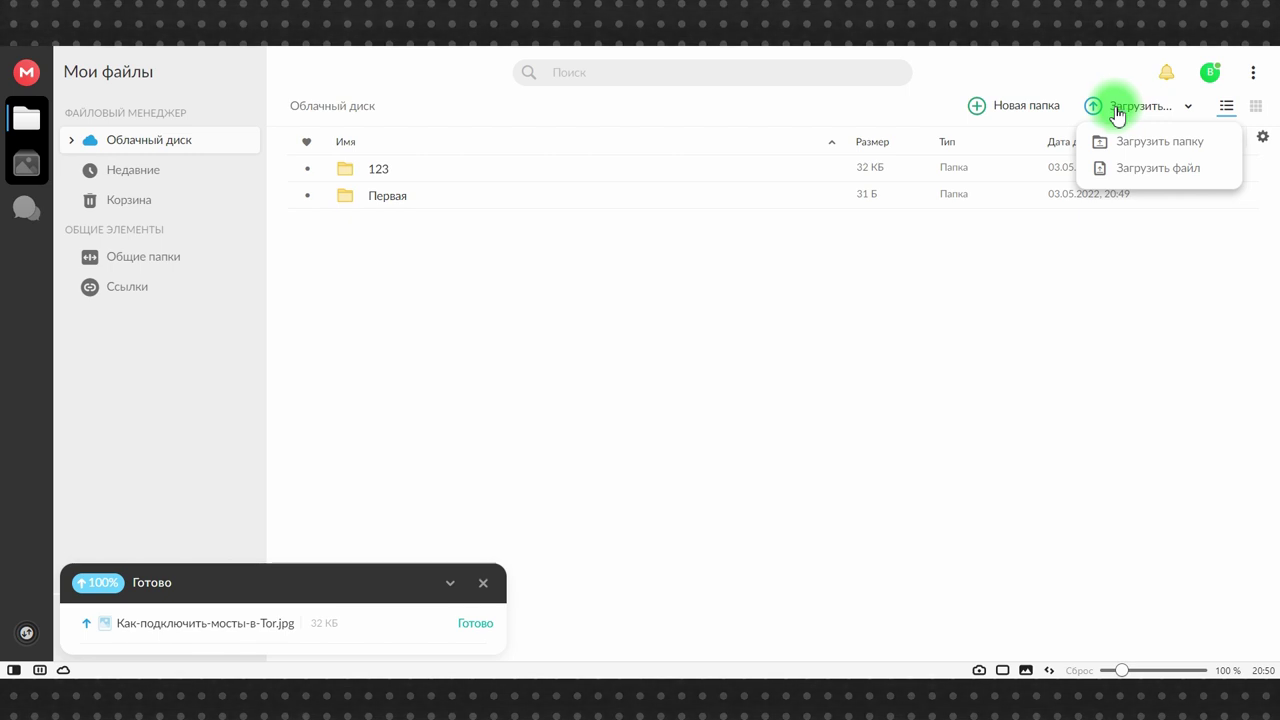
click(127, 172)
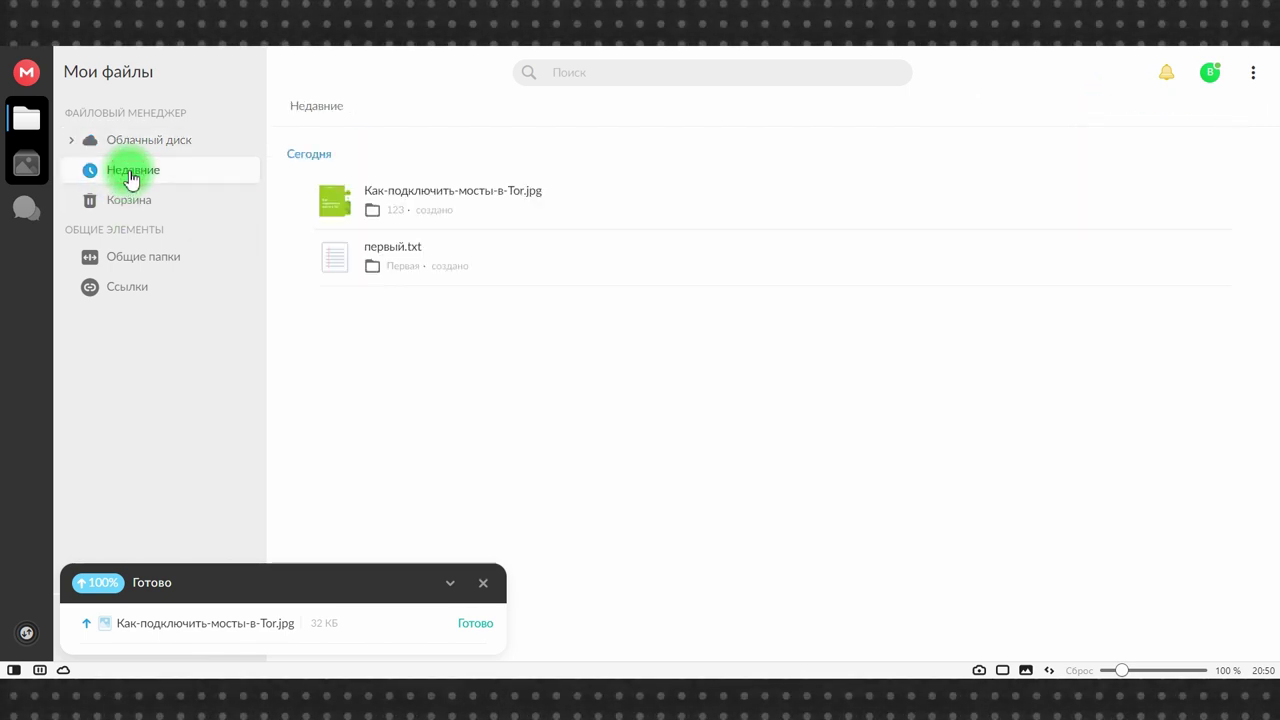
- Check Общие папки and its Исходящие tab, clear the upload panel, and return to Облачный диск
click(145, 266)
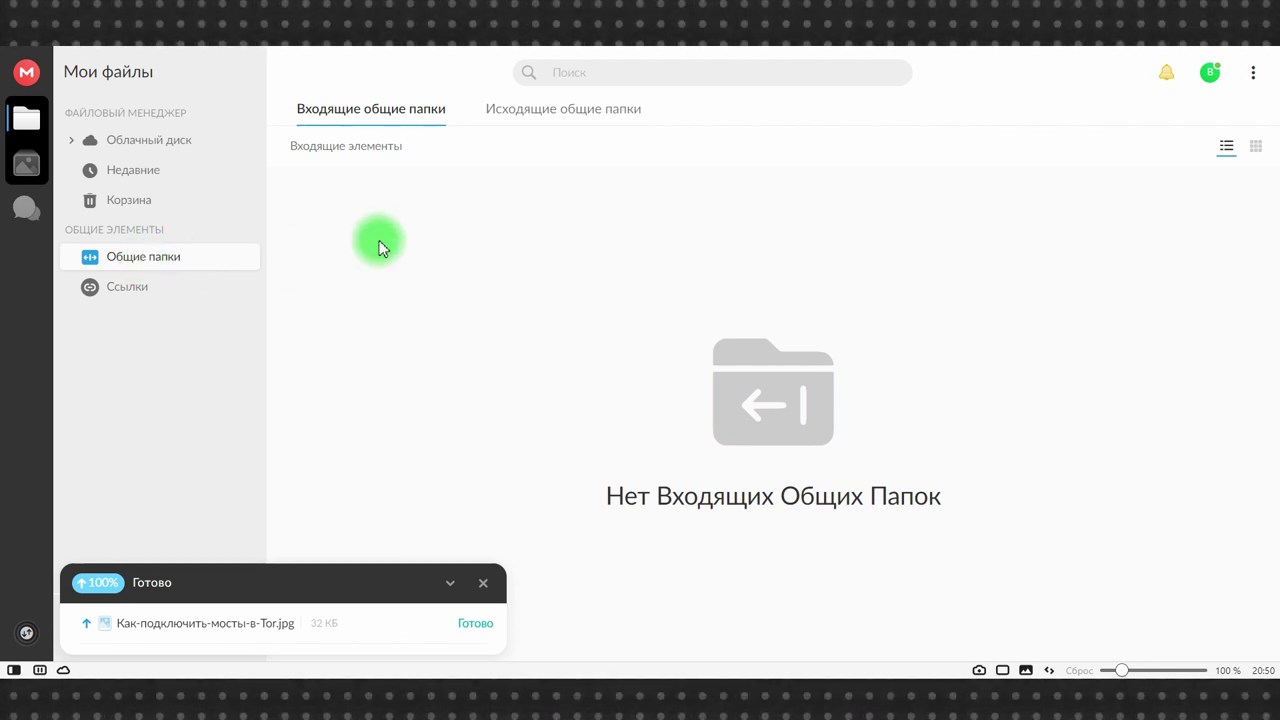
click(600, 110)
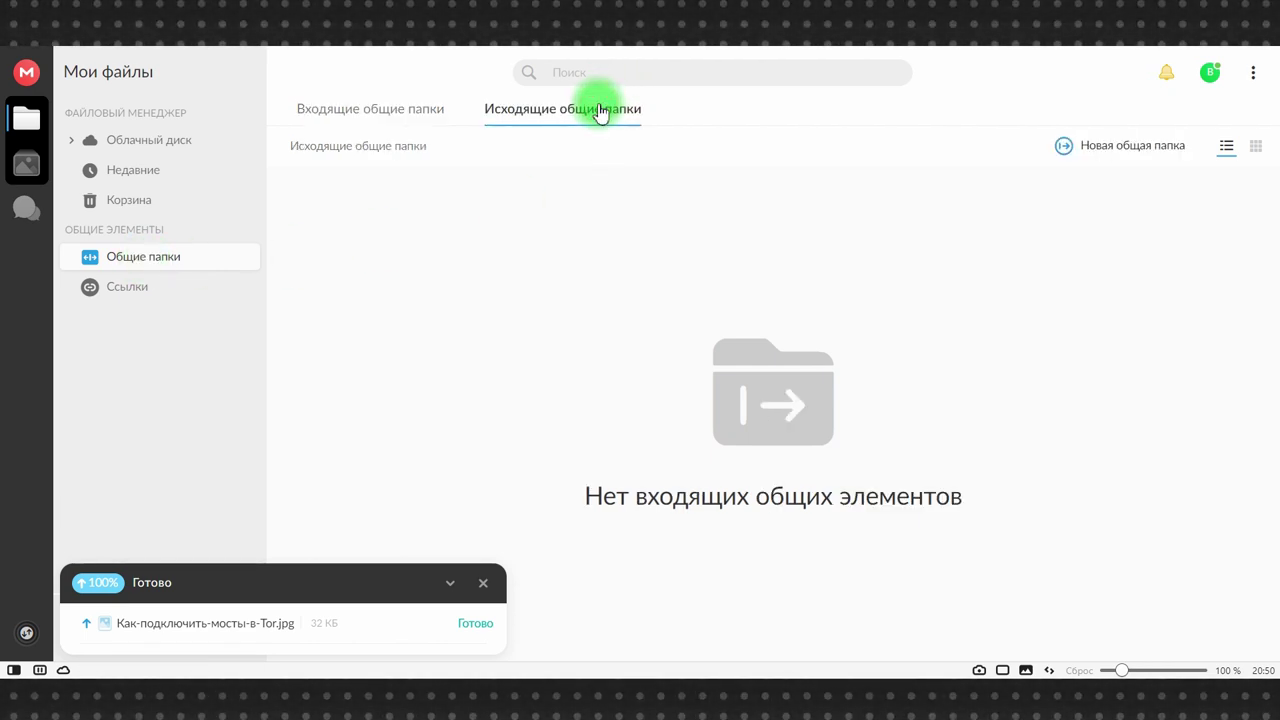
click(480, 623)
click(485, 586)
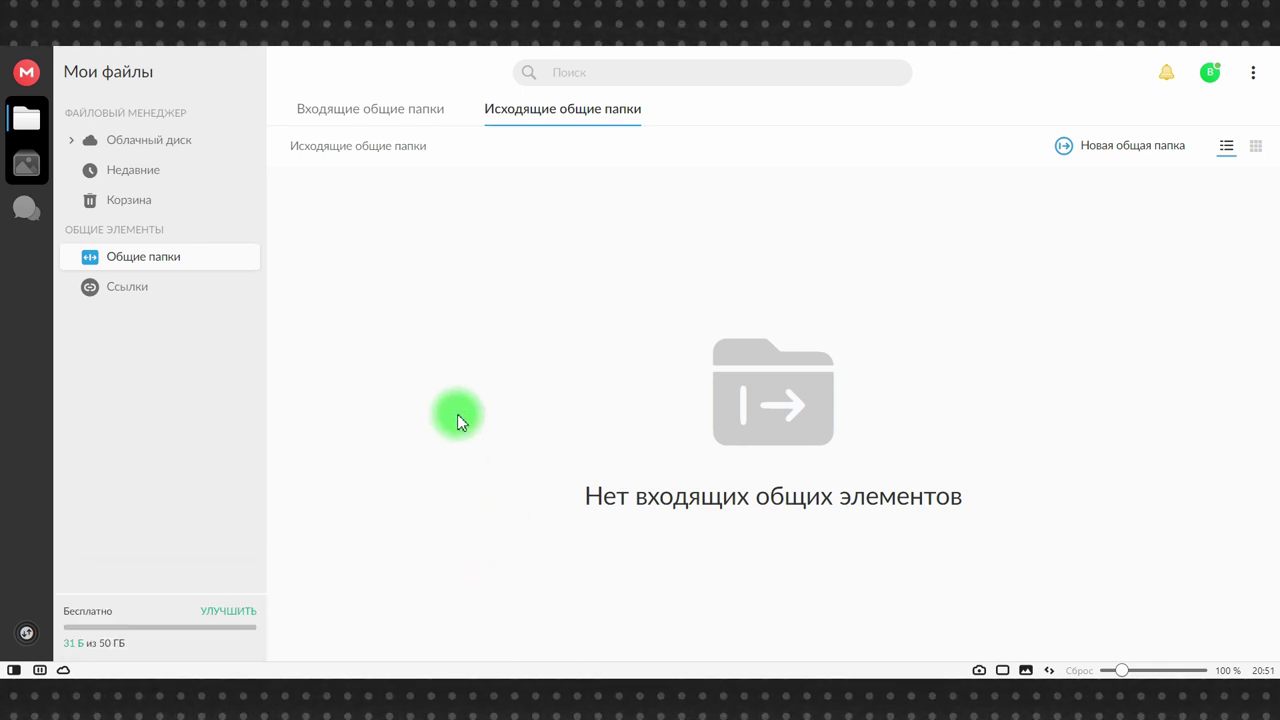
click(128, 148)
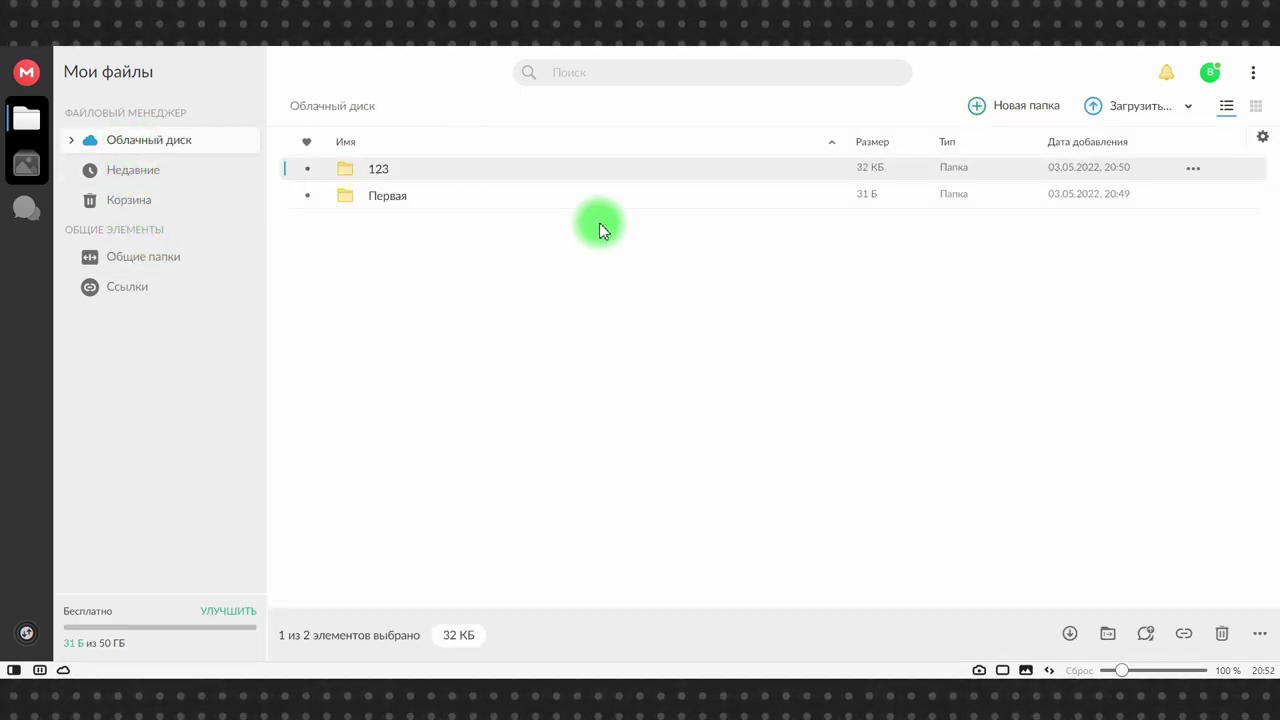
- Invite the second account's e-mail address to share folder 123
right_click(409, 175)
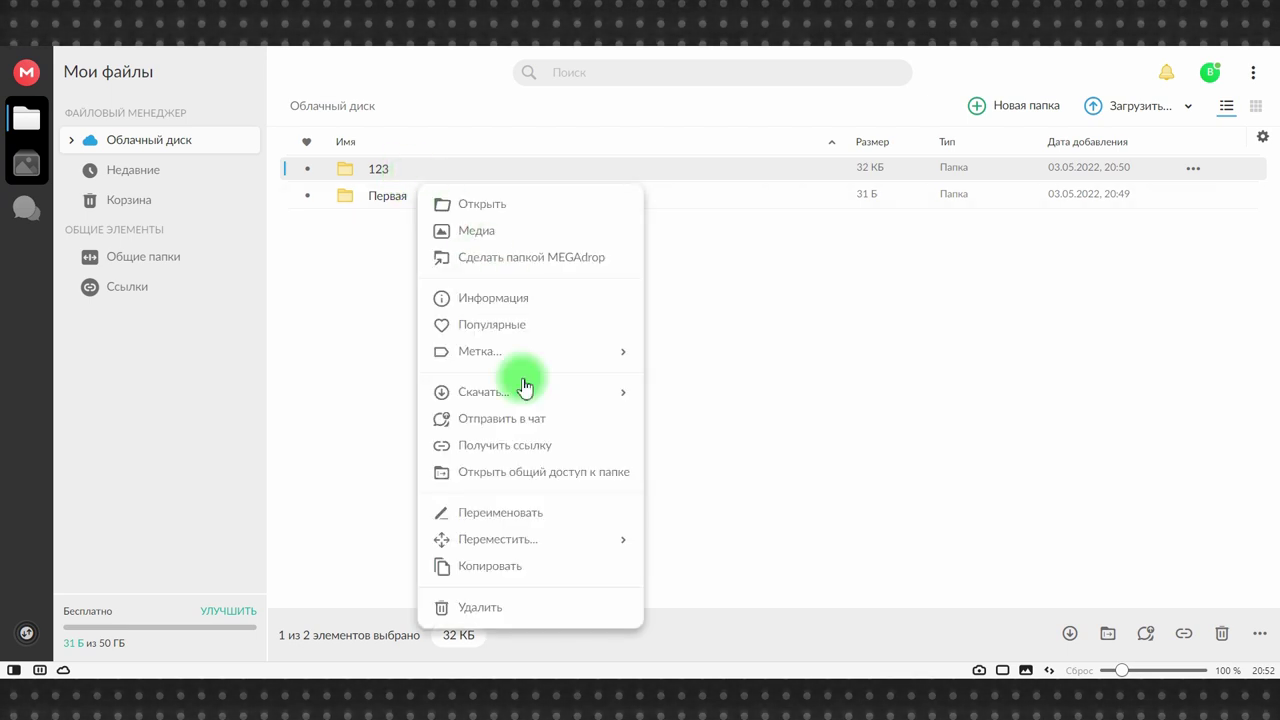
click(515, 474)
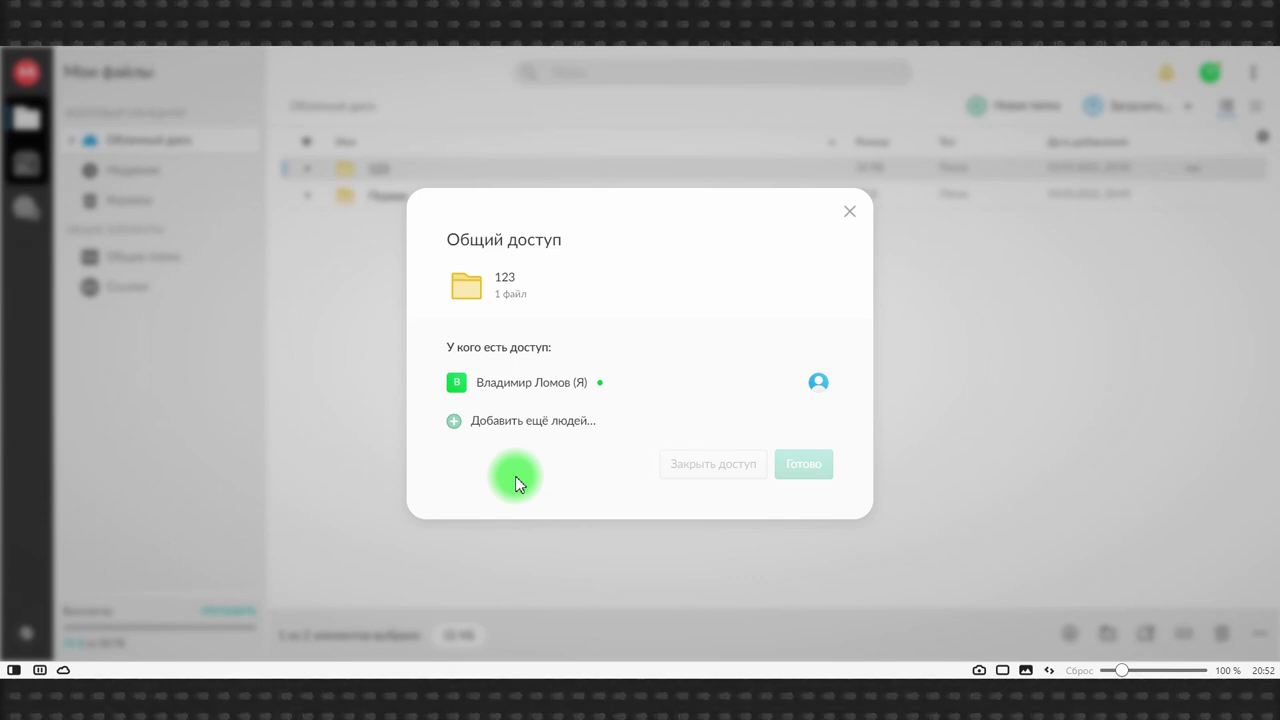
click(522, 428)
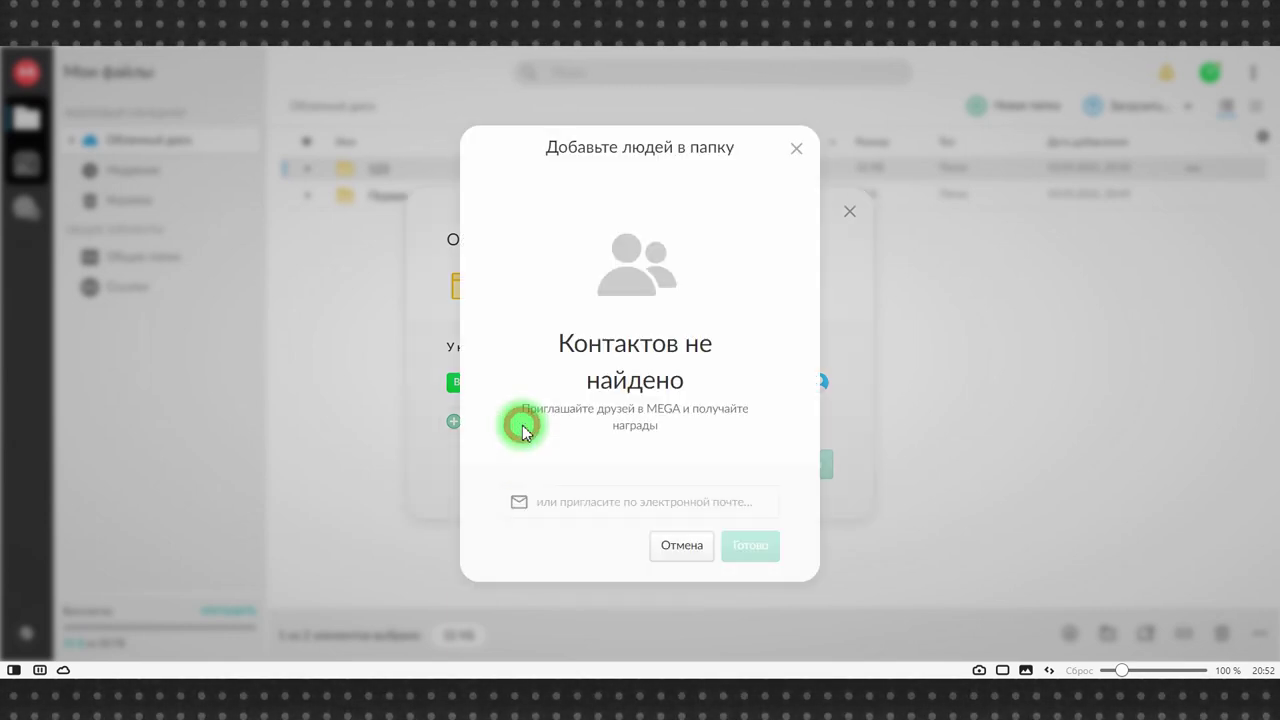
click(590, 511)
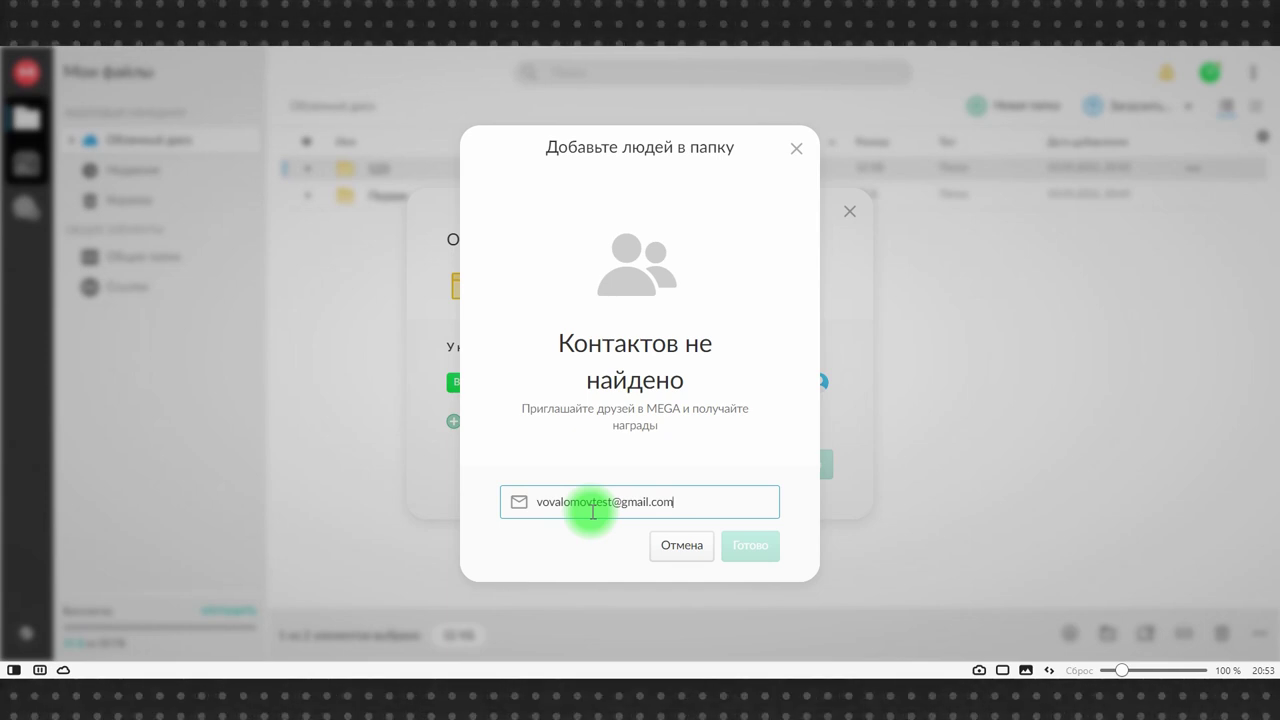
click(745, 556)
click(750, 585)
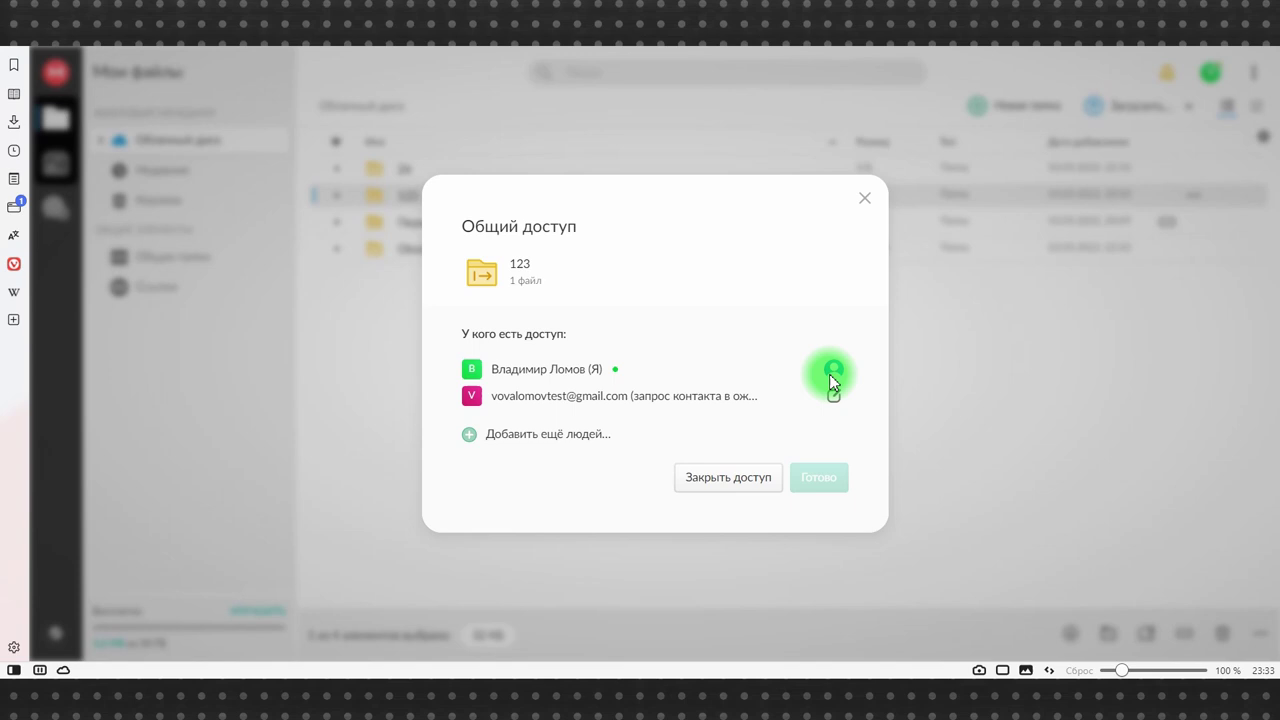
- Set the invited contact's access to read-only and finish with Готово
click(833, 395)
click(774, 426)
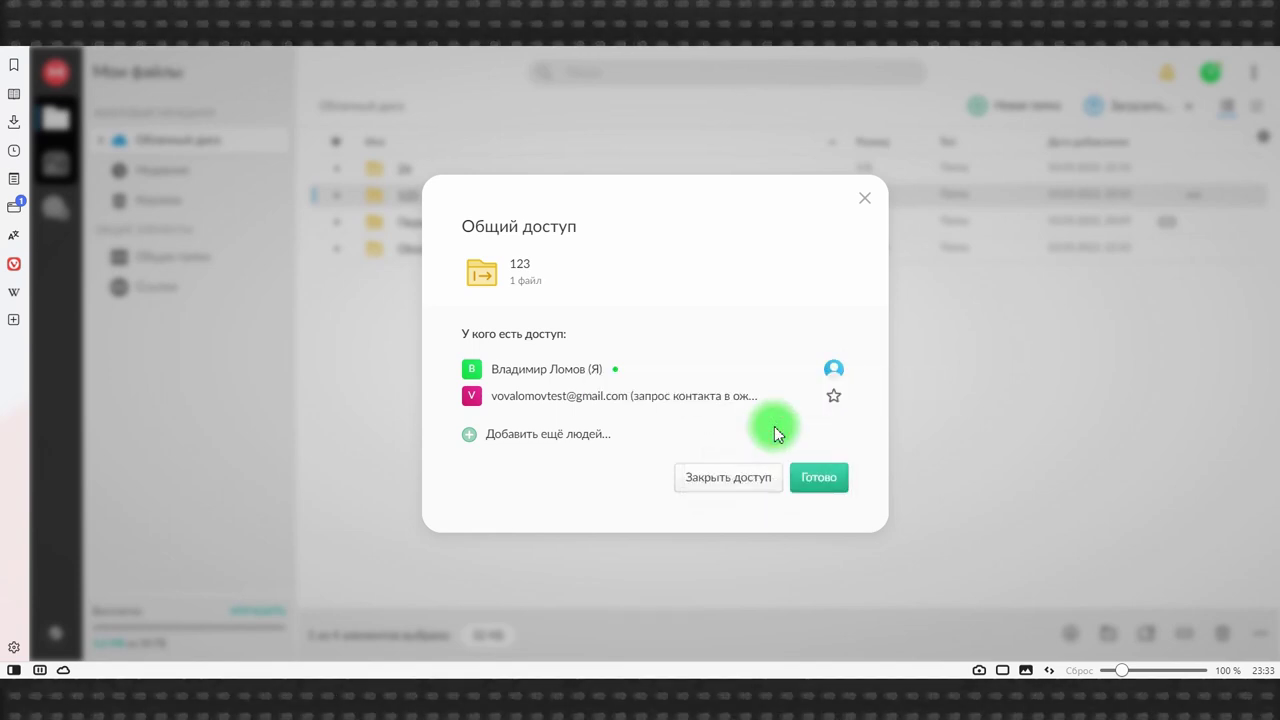
click(834, 396)
click(766, 478)
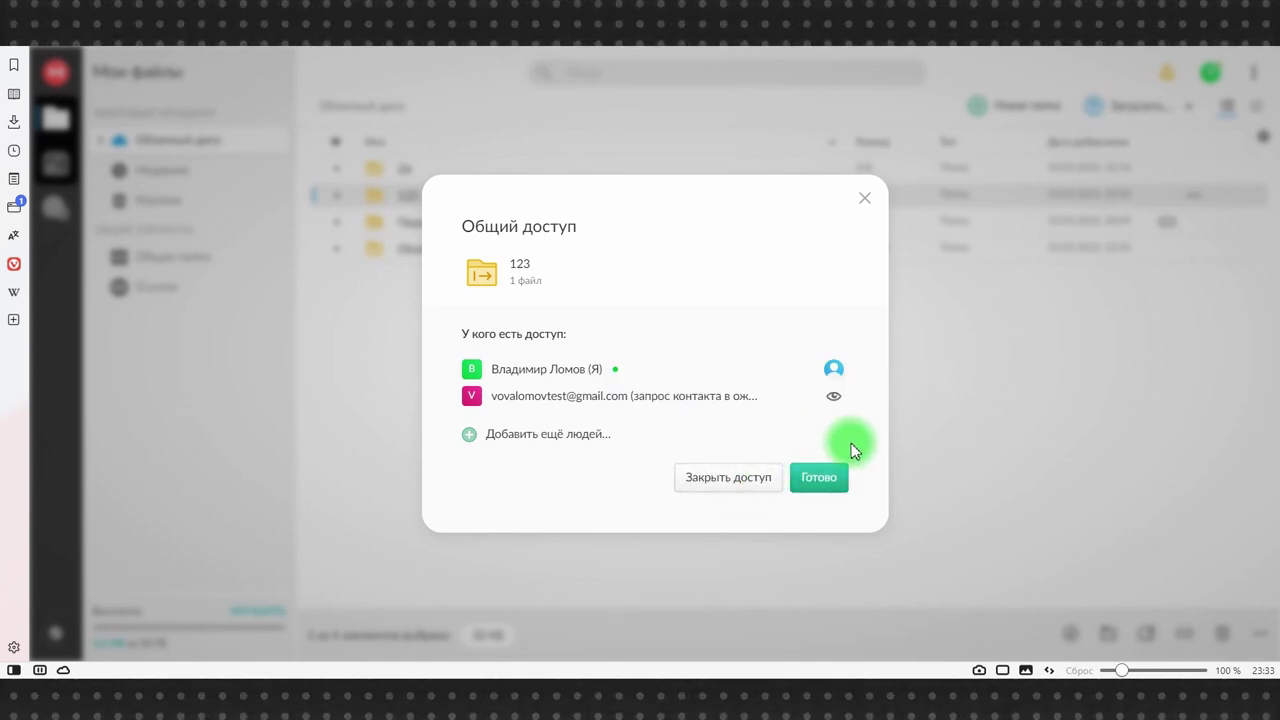
click(820, 478)
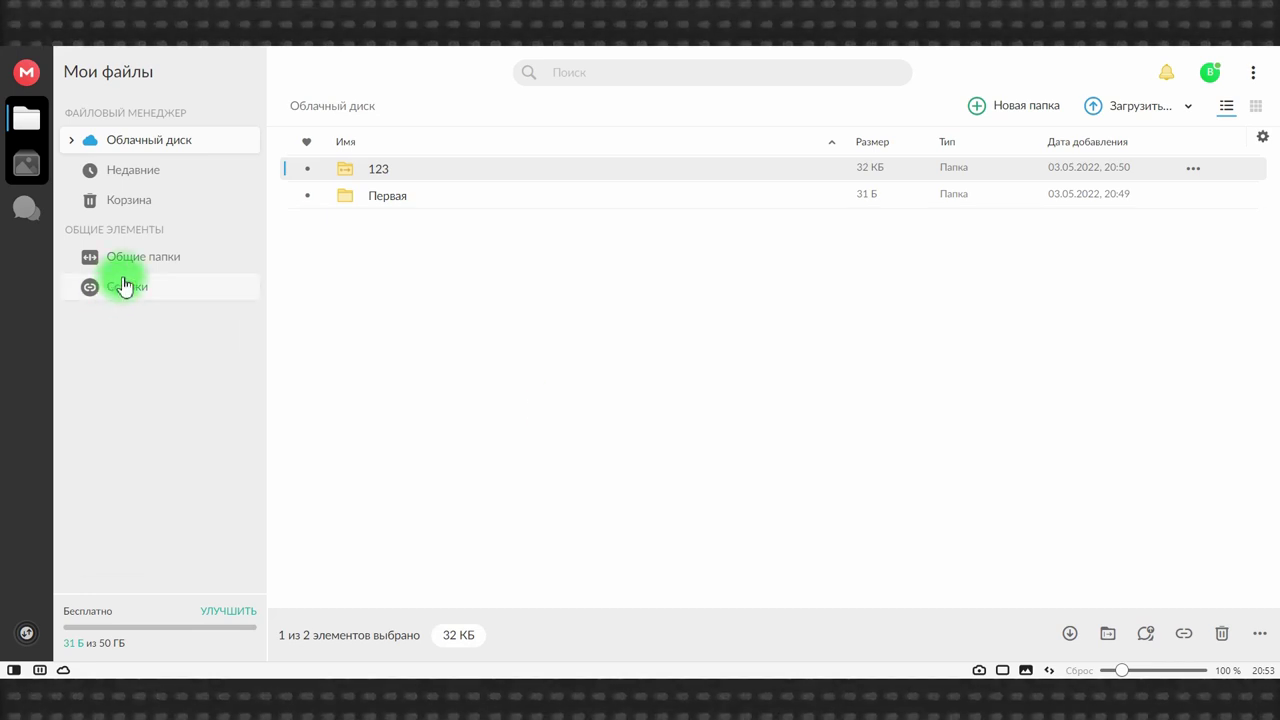
- Check folder 123 in the outgoing shares list, then go back to Облачный диск
click(137, 257)
click(563, 108)
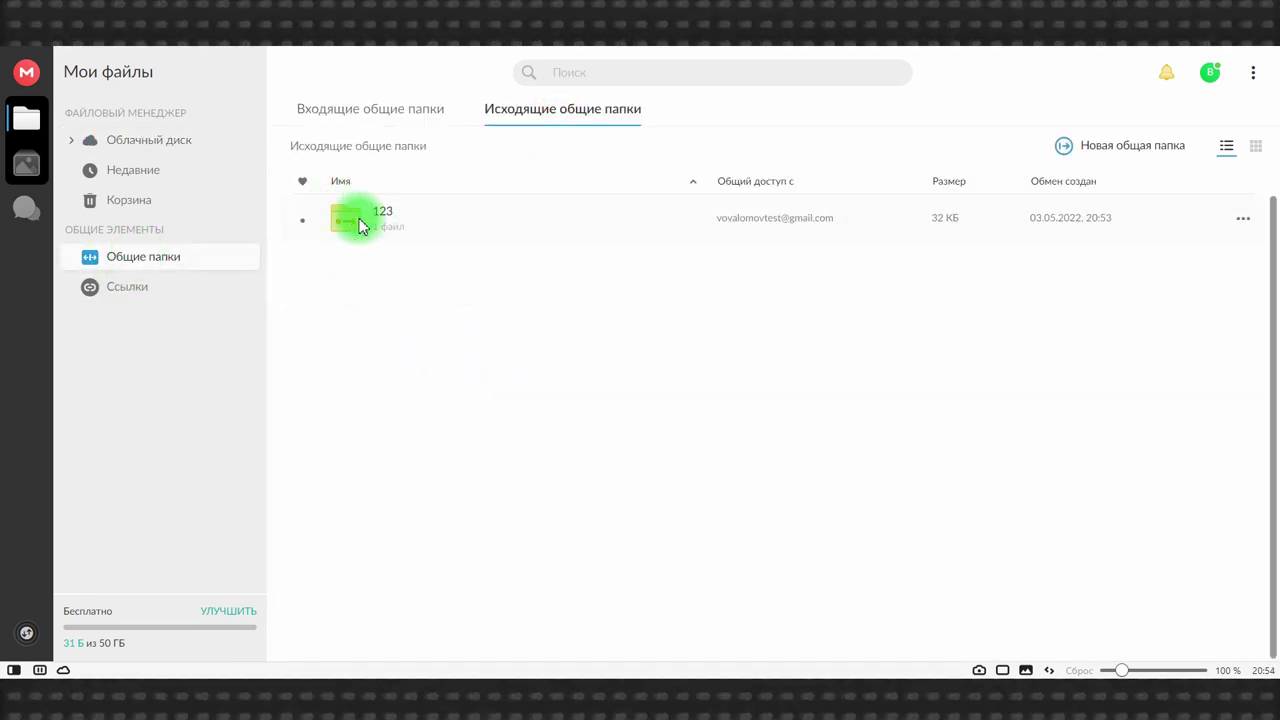
click(1241, 222)
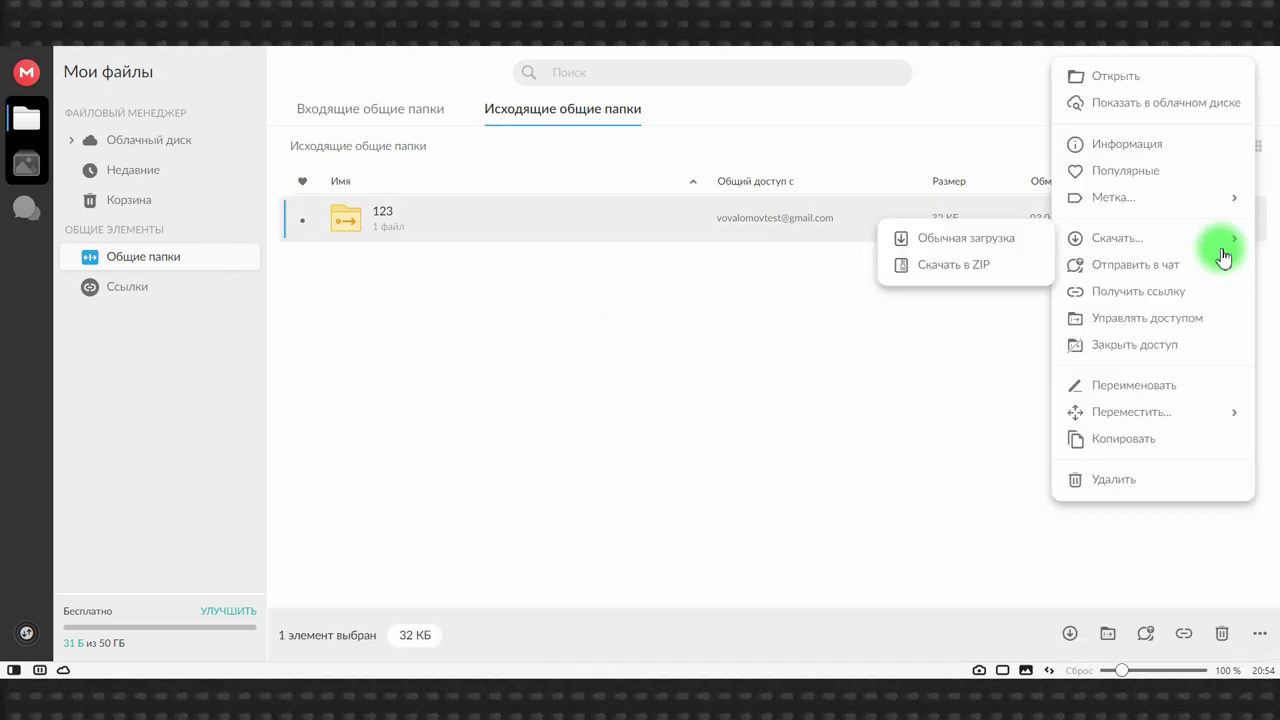
click(838, 335)
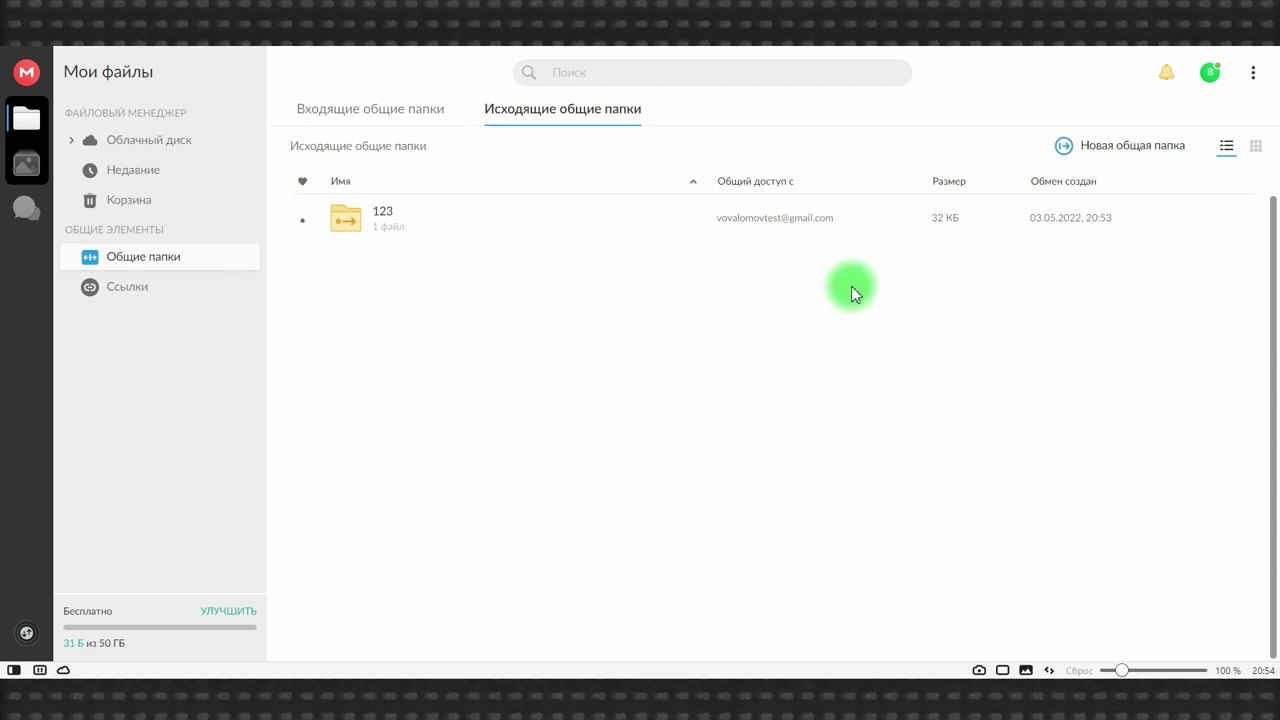
click(134, 139)
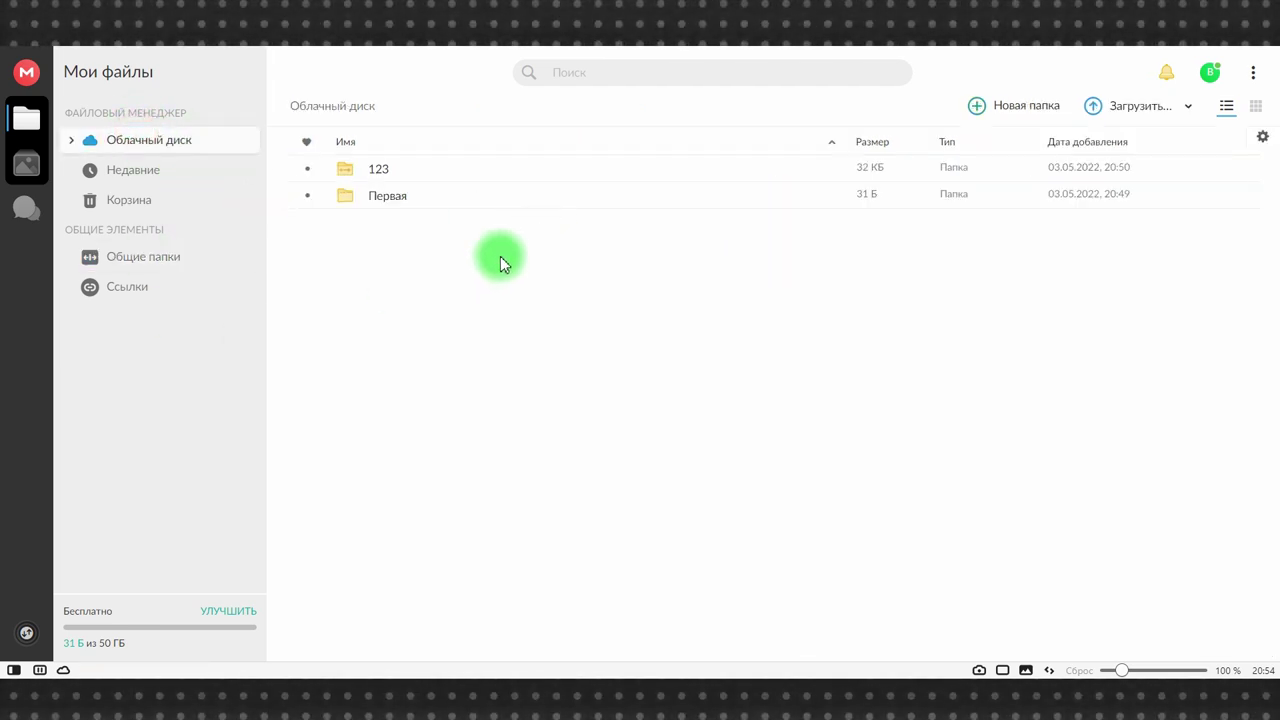
- Open folder 123 and choose Получить ссылку for the Tor bridges image
click(395, 170)
double_click(395, 170)
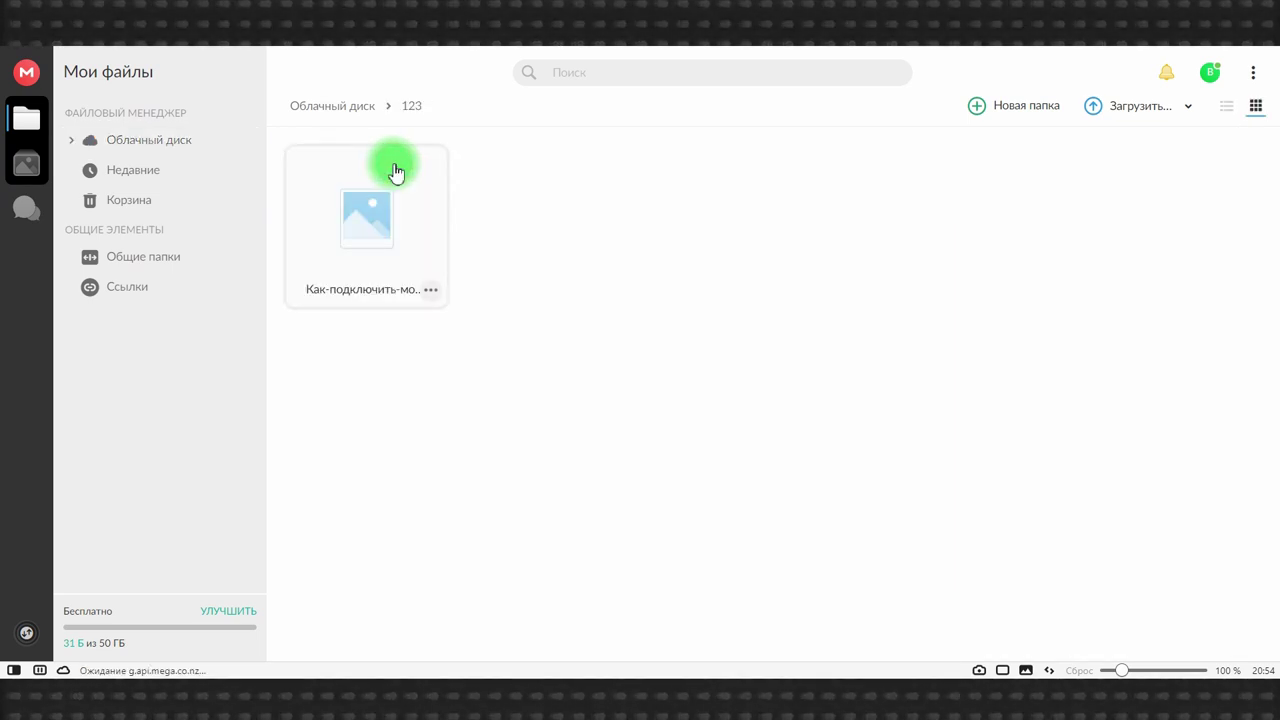
right_click(355, 212)
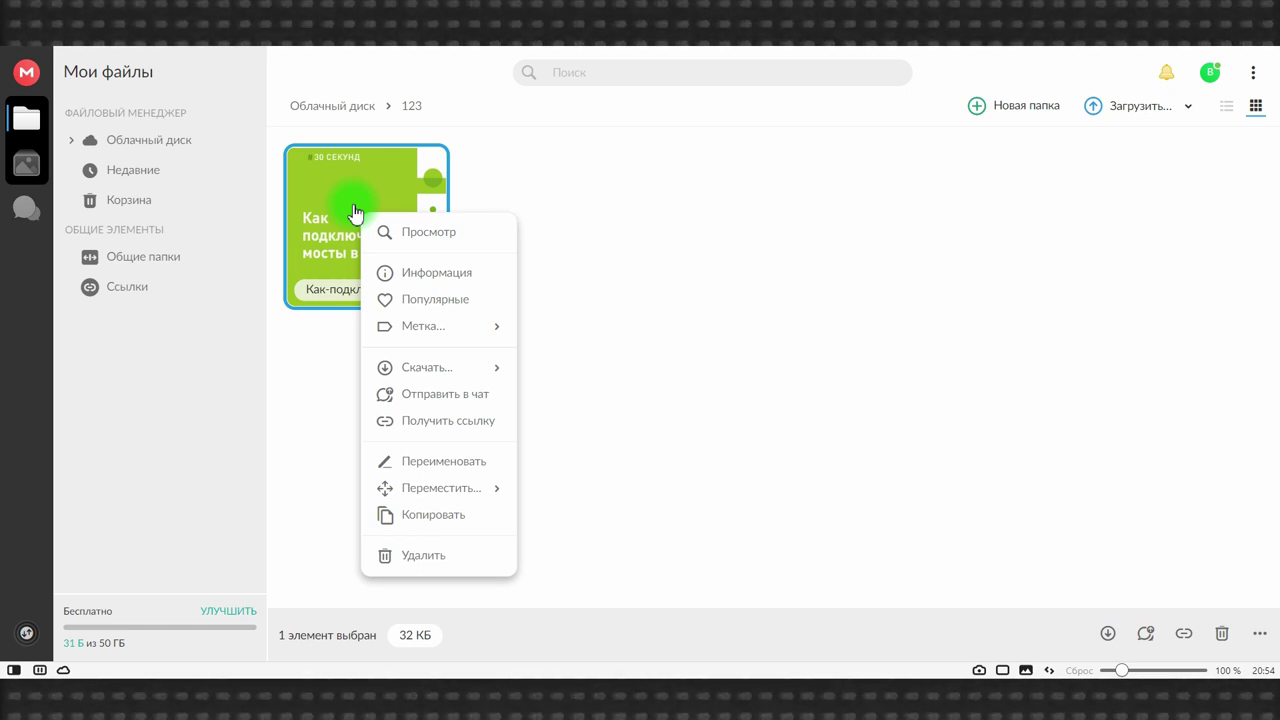
click(430, 420)
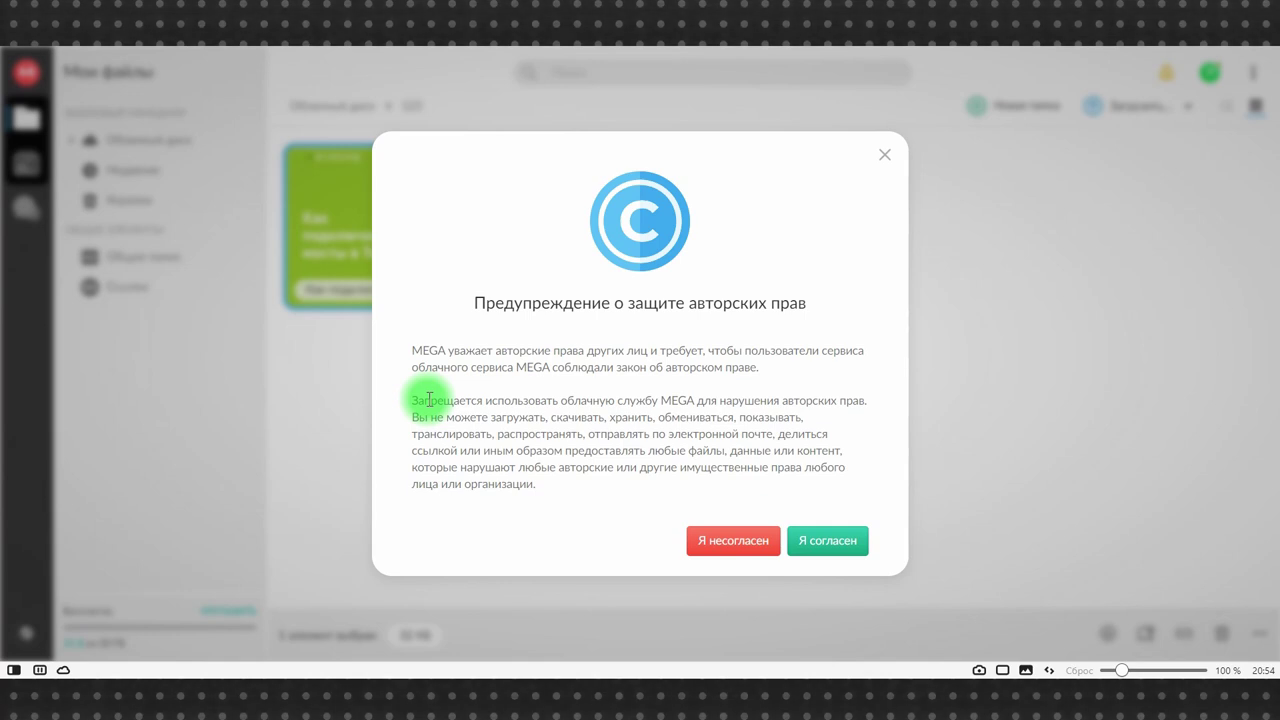
- Accept the copyright terms, copy the image's public link, and download the image through it in Firefox
click(833, 549)
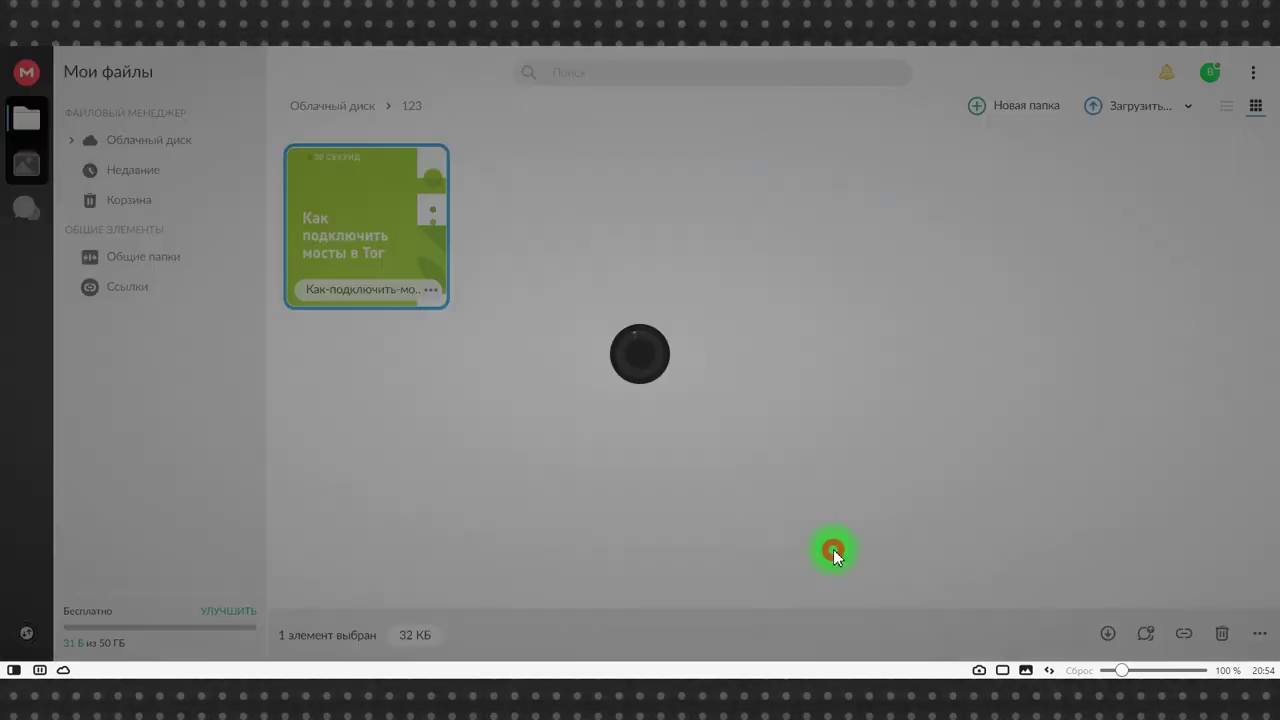
click(818, 468)
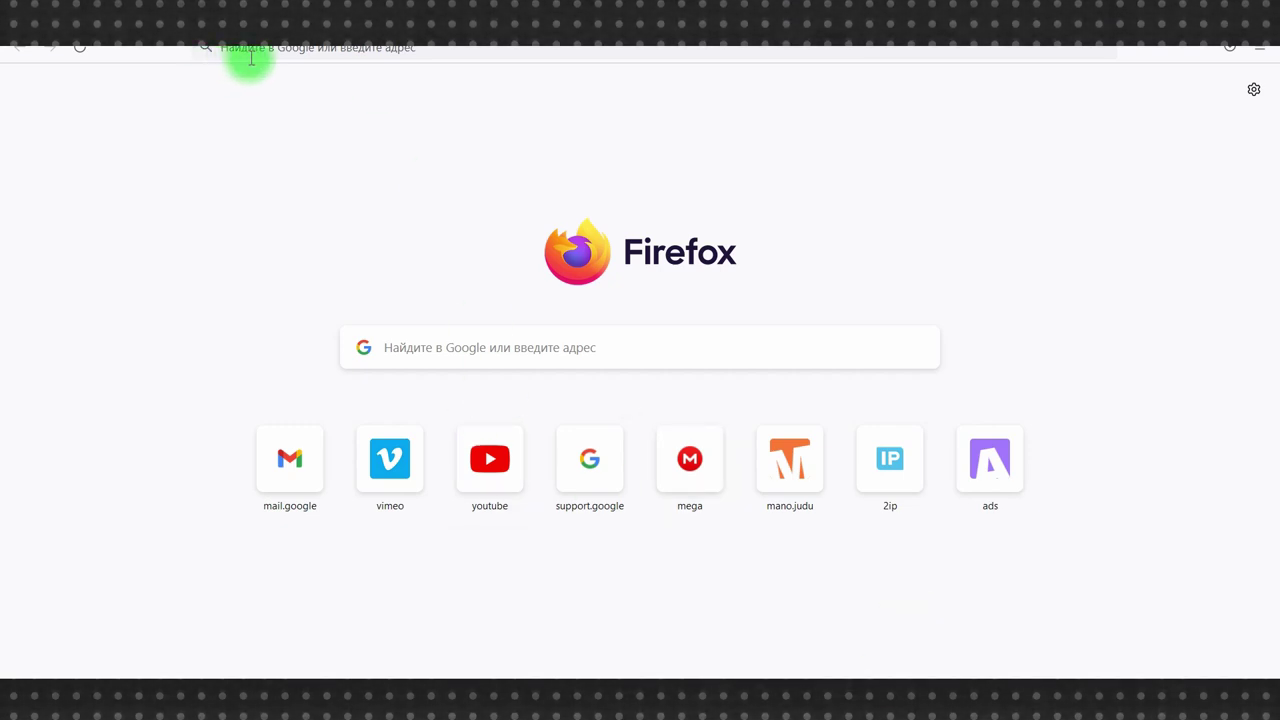
click(251, 58)
key(Return)
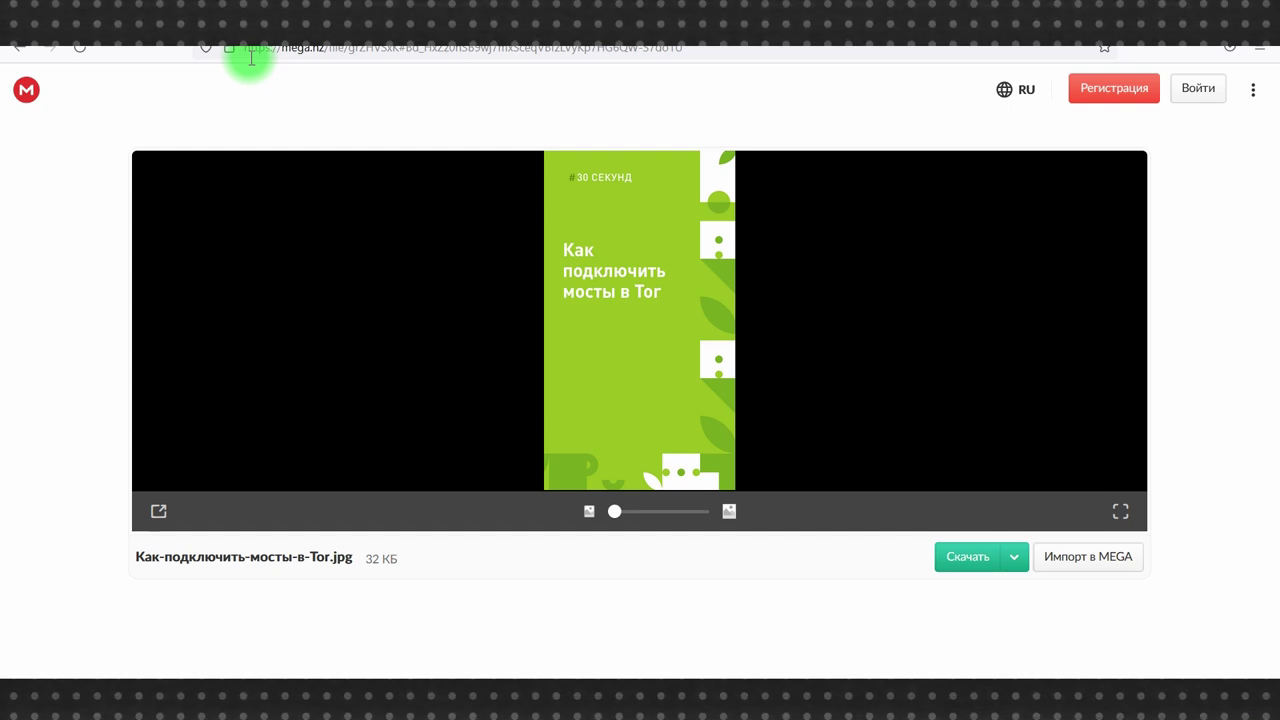
click(963, 557)
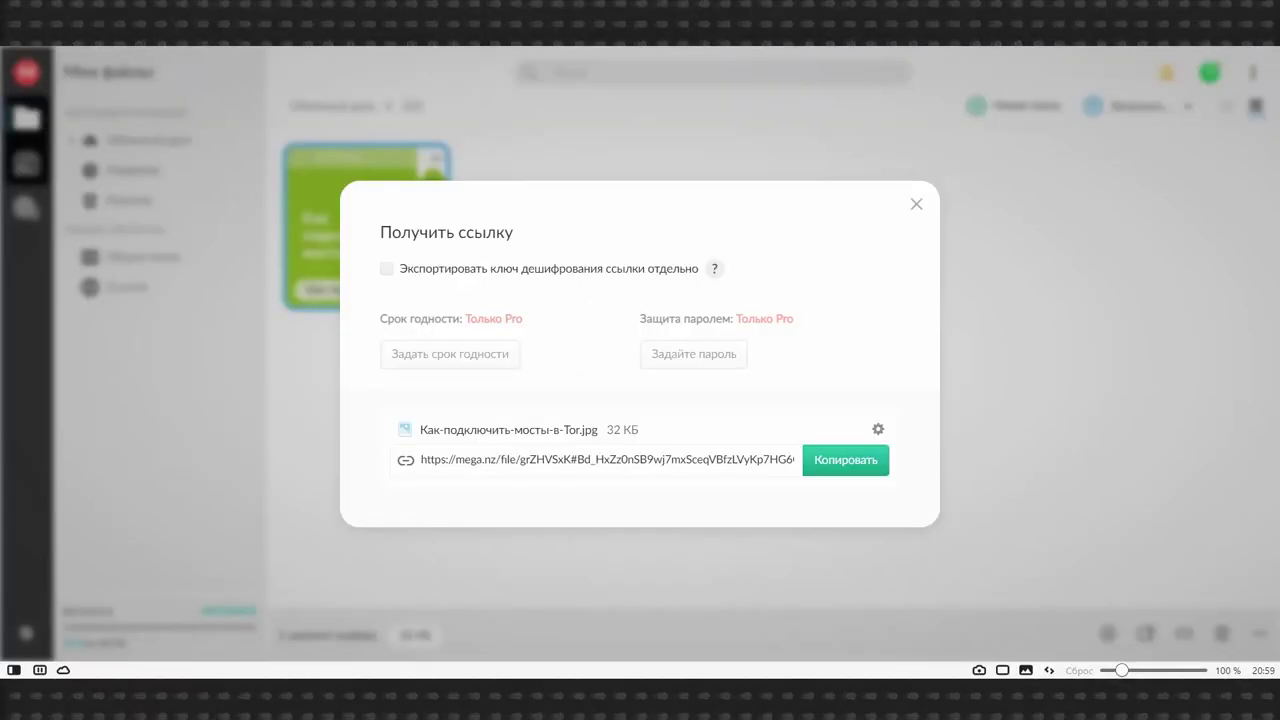
- Toggle separate decryption-key export on and back off, then close the link dialog and the promotion
click(415, 272)
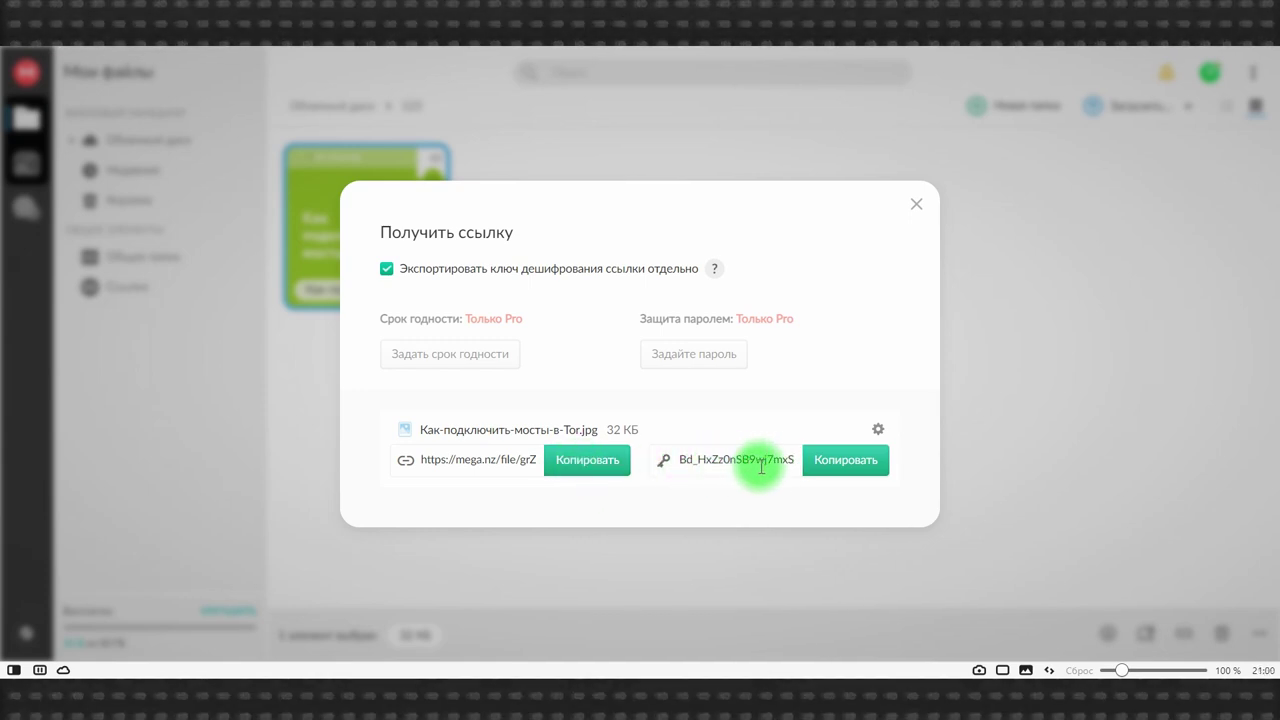
click(386, 269)
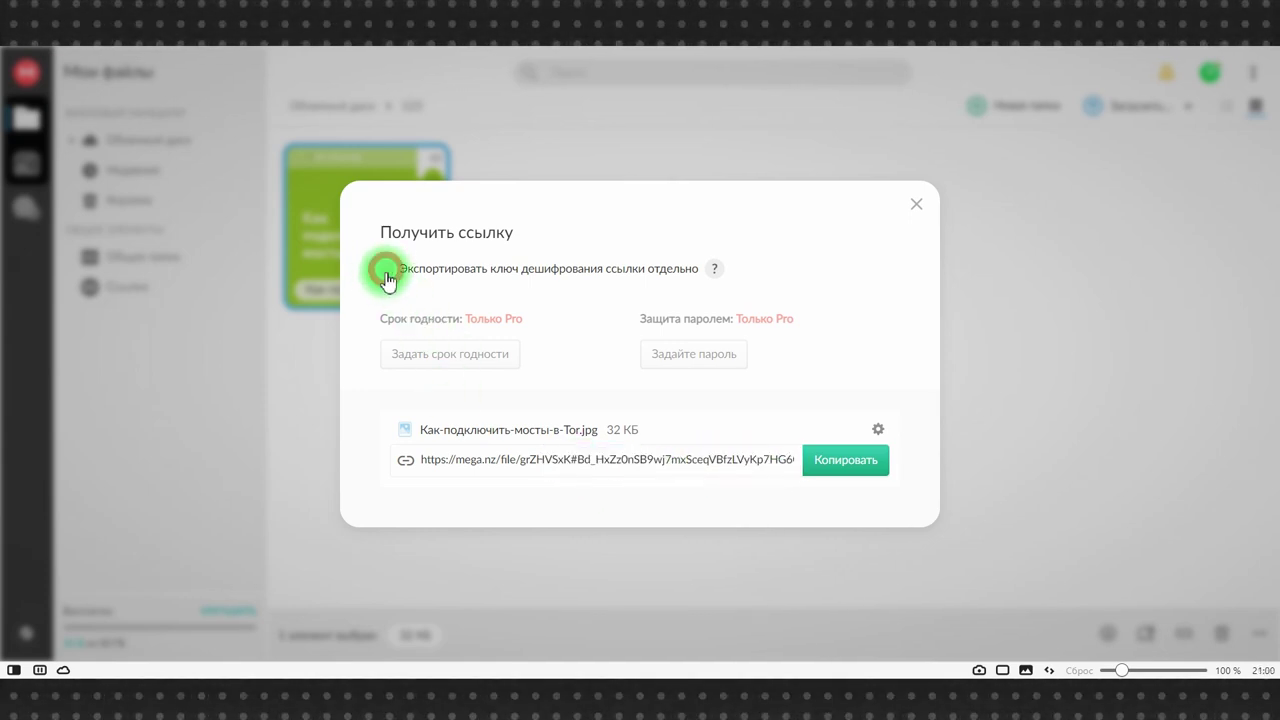
click(914, 202)
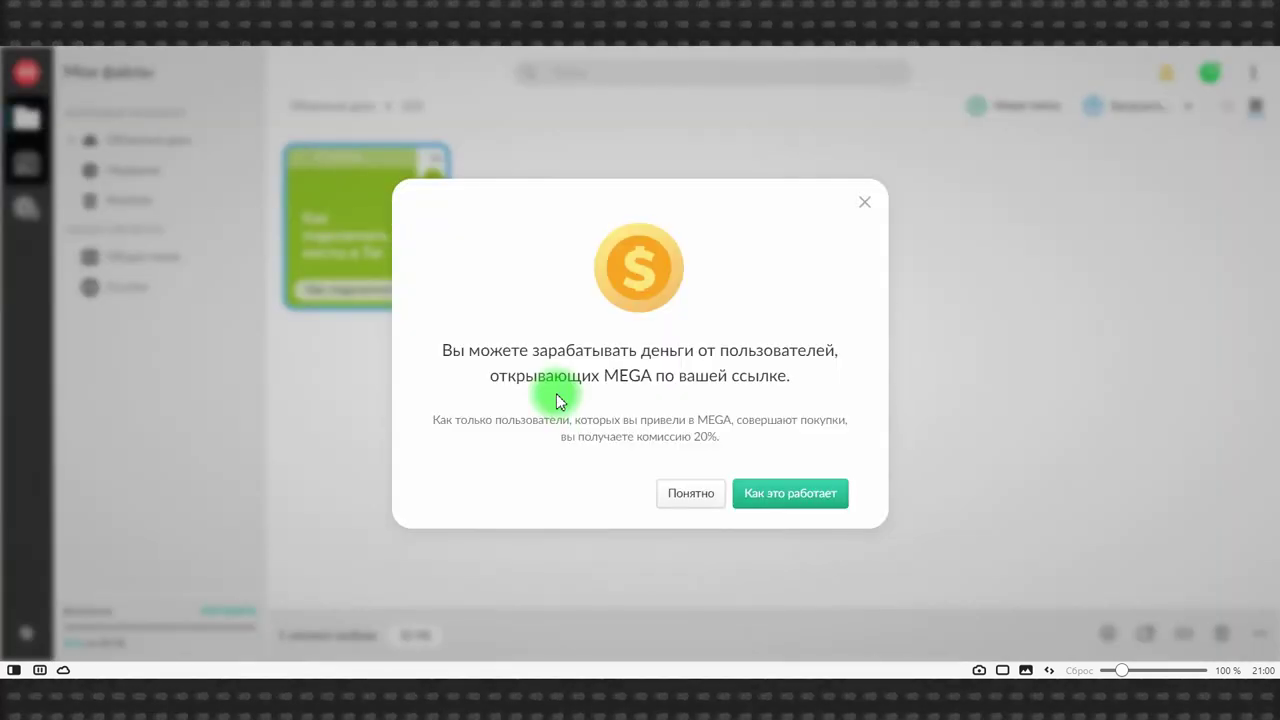
click(688, 493)
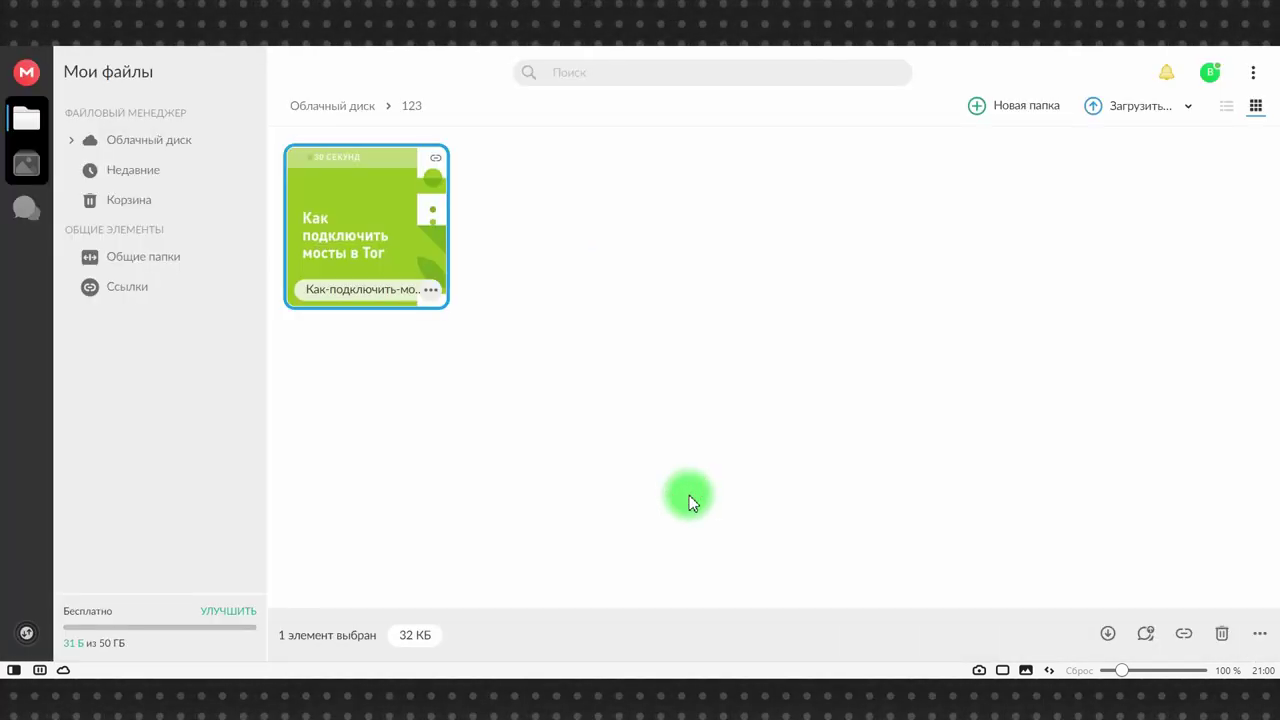
- In Ссылки, remove the Tor bridges image's link with Удалить ссылку and confirm with Да
click(130, 289)
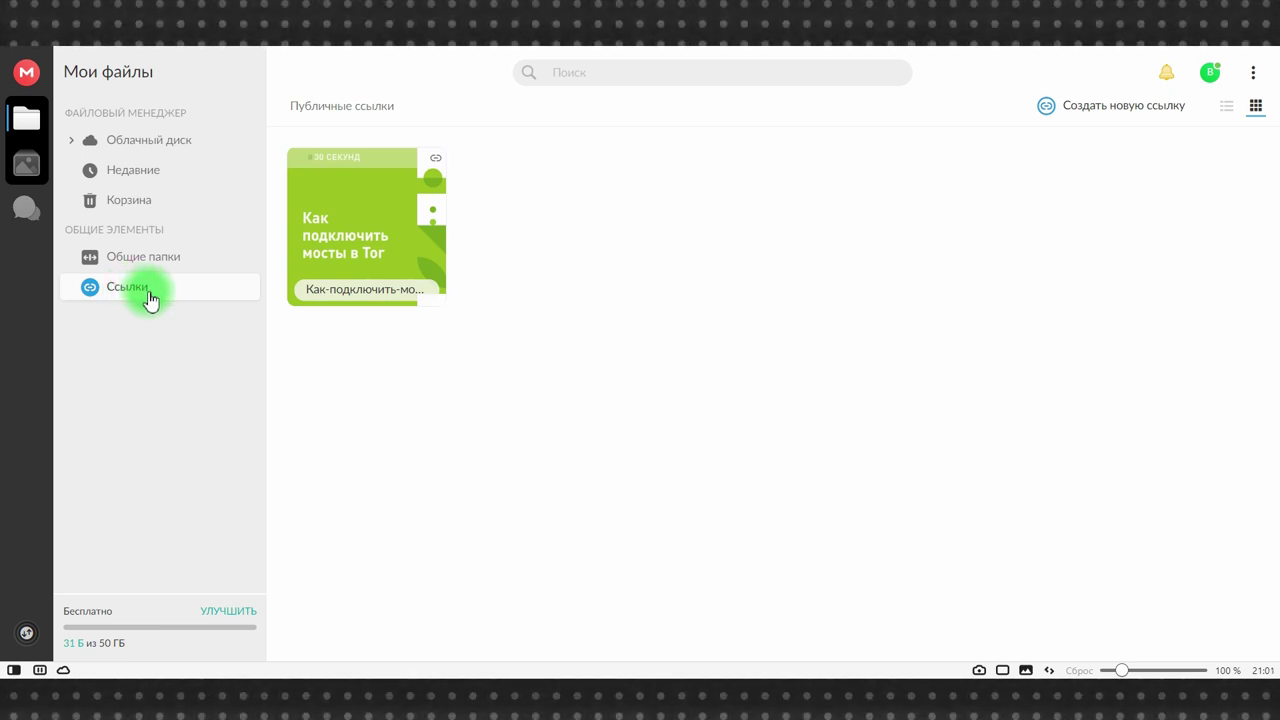
click(378, 258)
click(431, 290)
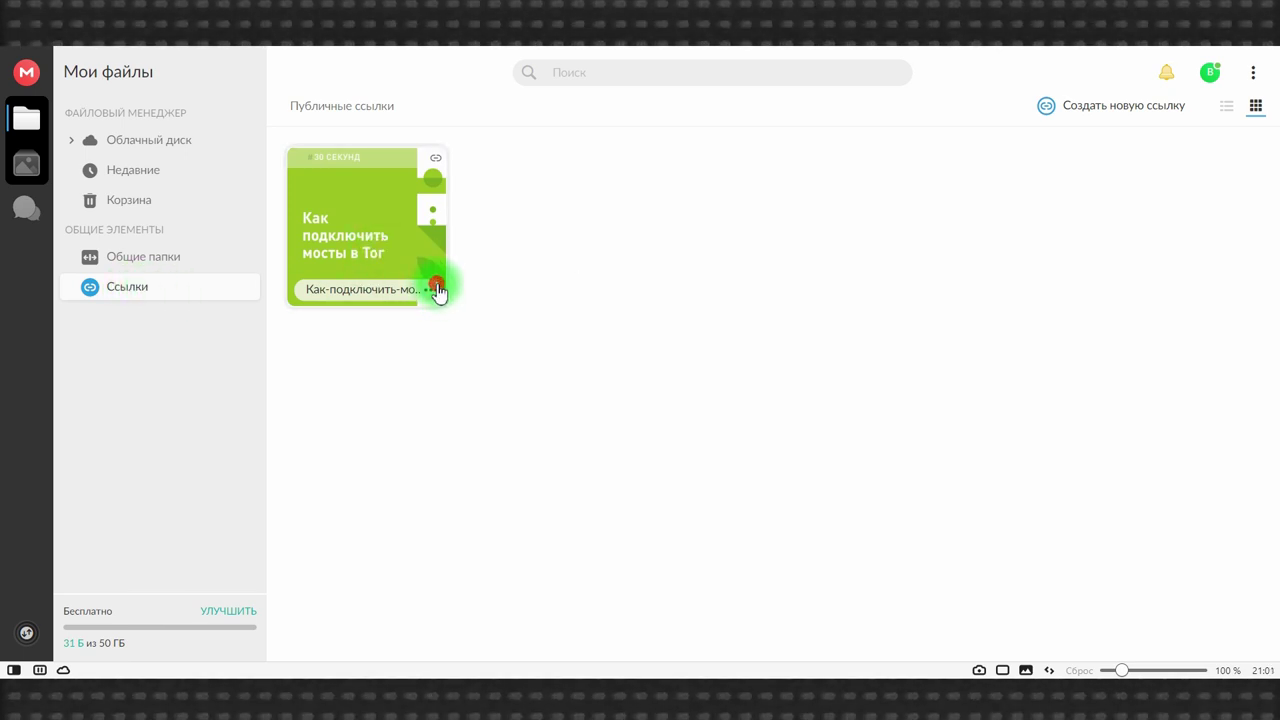
click(437, 290)
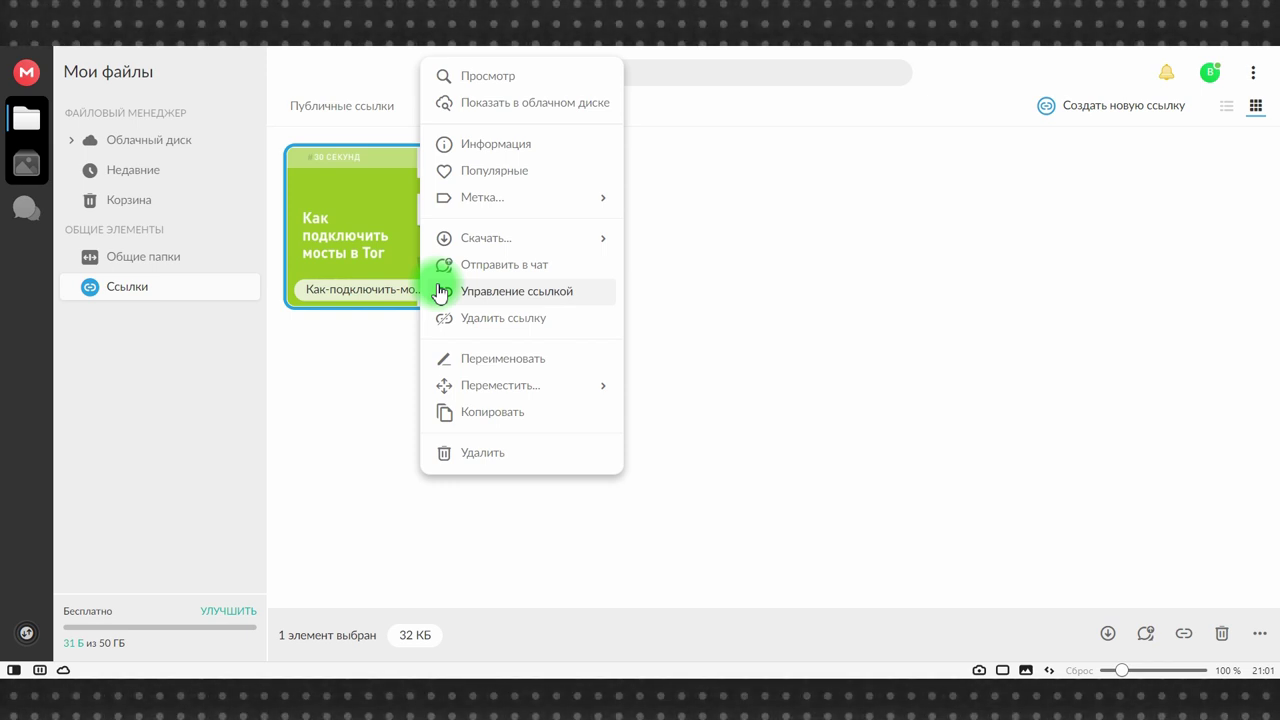
click(471, 327)
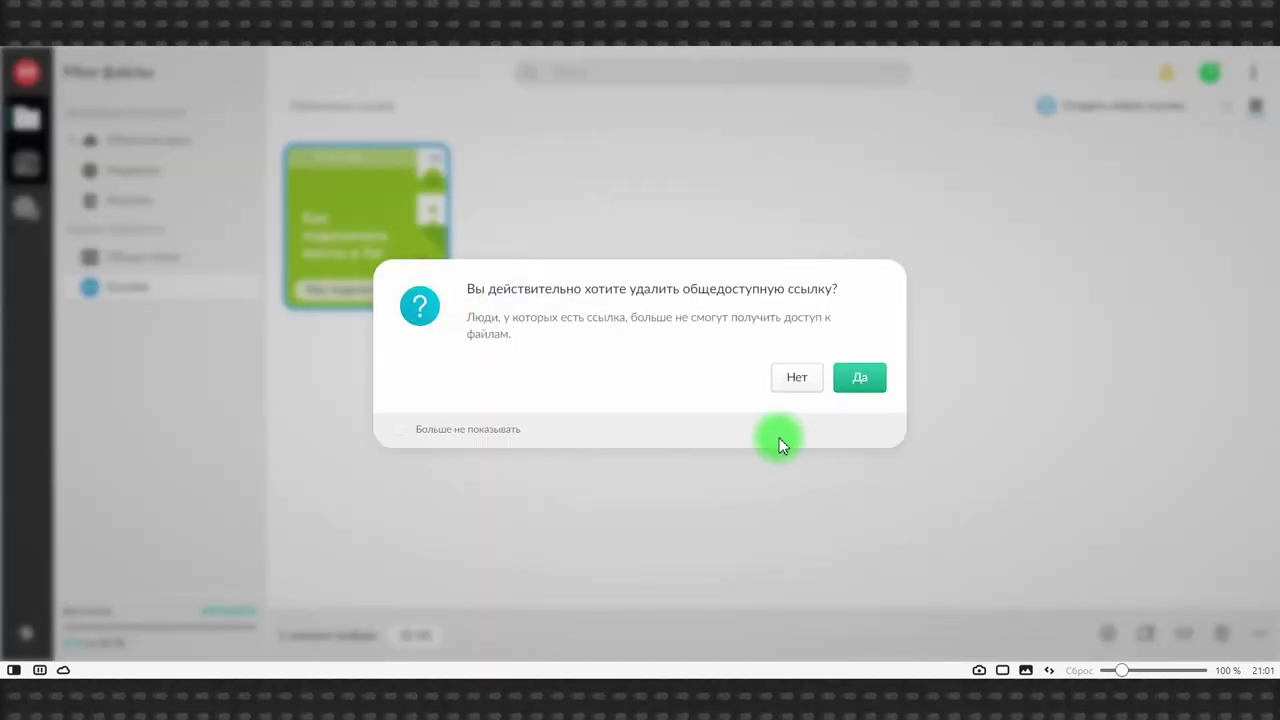
click(880, 386)
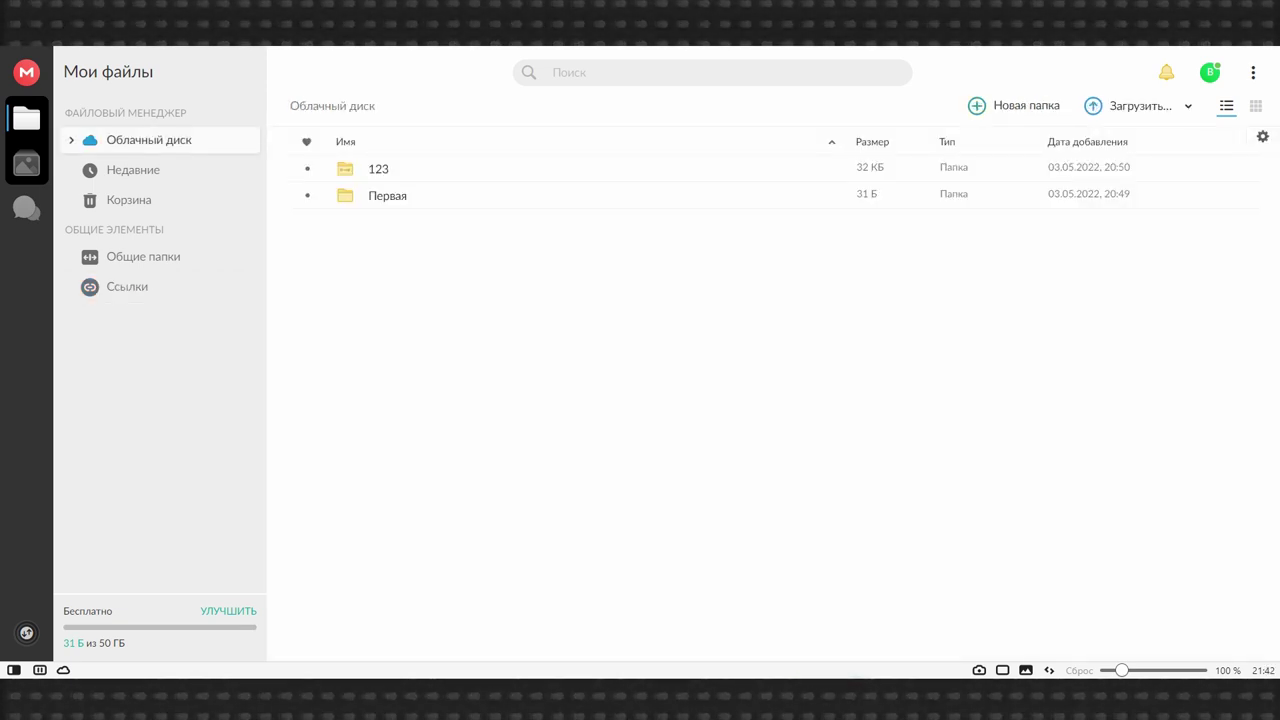
- Add the second account's e-mail address as an invitee to folder Первая's share
right_click(414, 199)
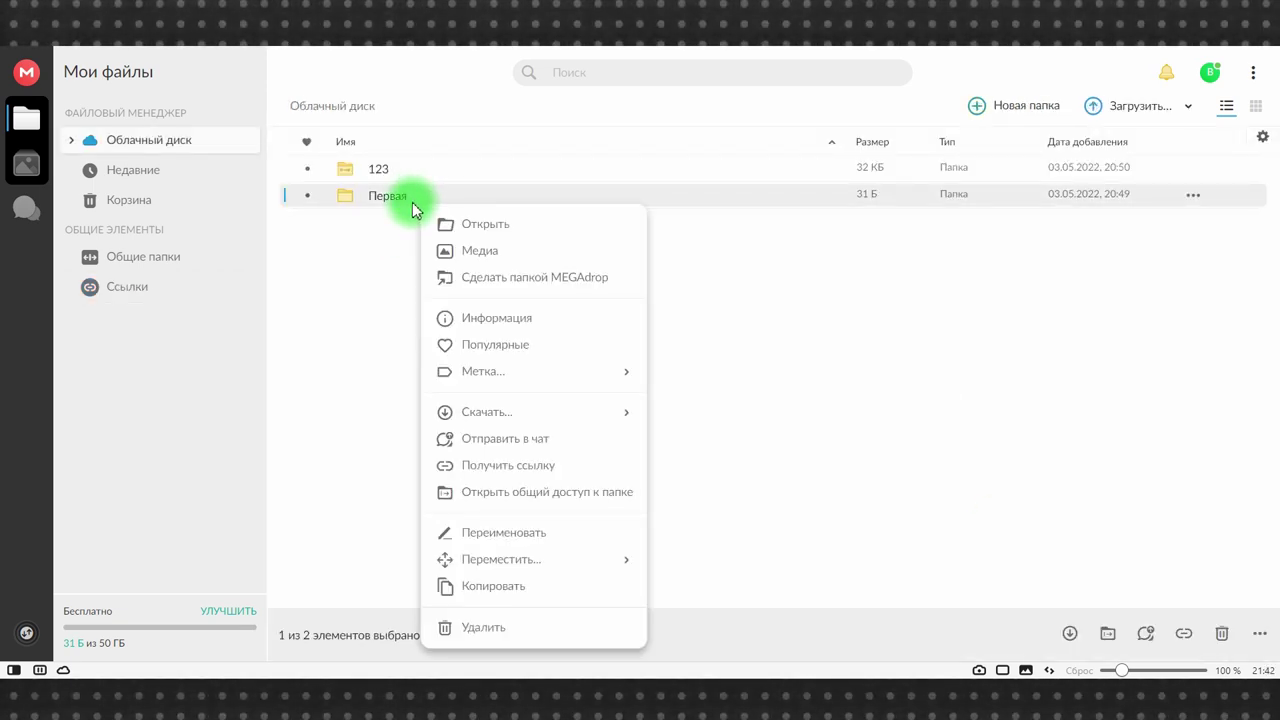
click(543, 492)
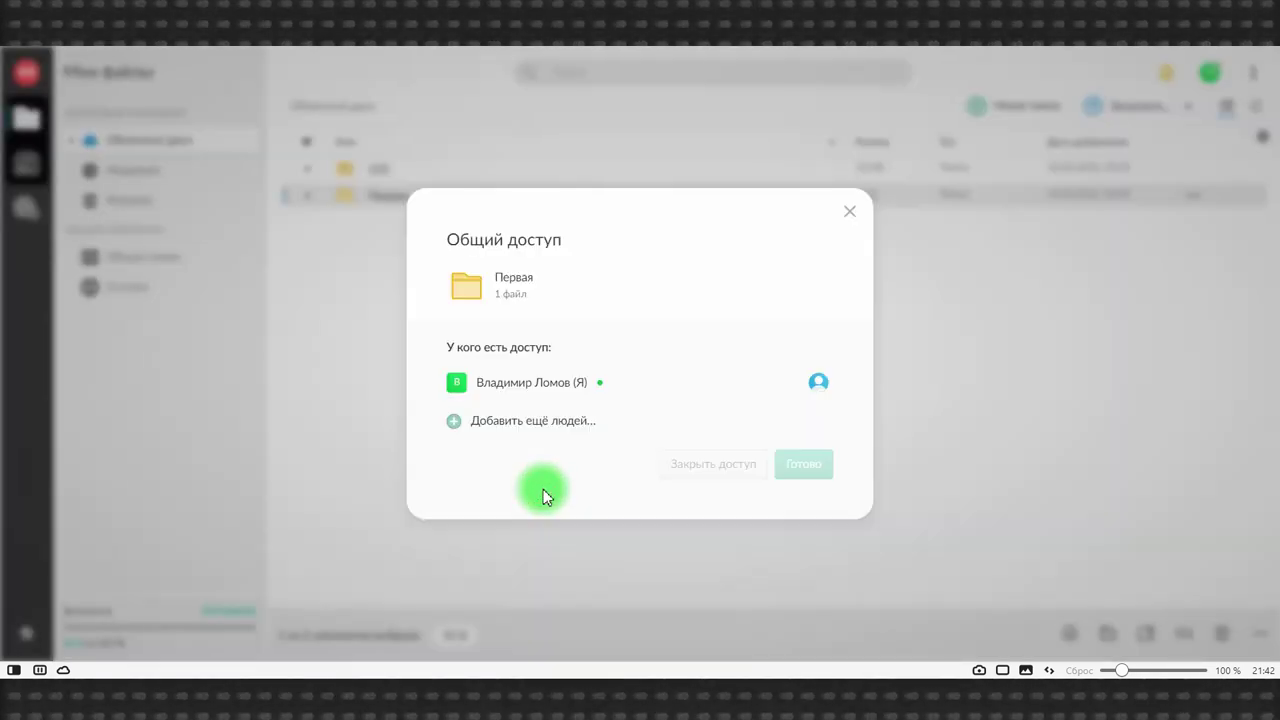
click(538, 424)
click(557, 506)
text(мщм)
key(BackSpace)
key(BackSpace)
key(BackSpace)
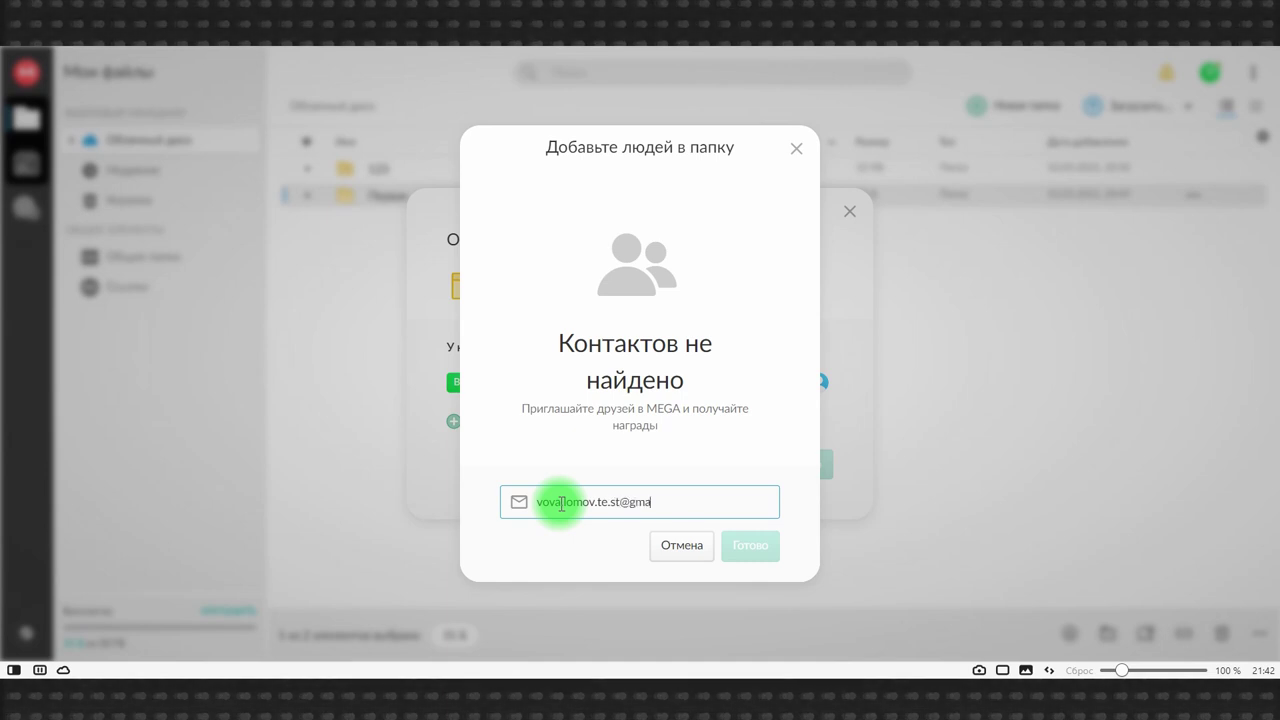
key(Return)
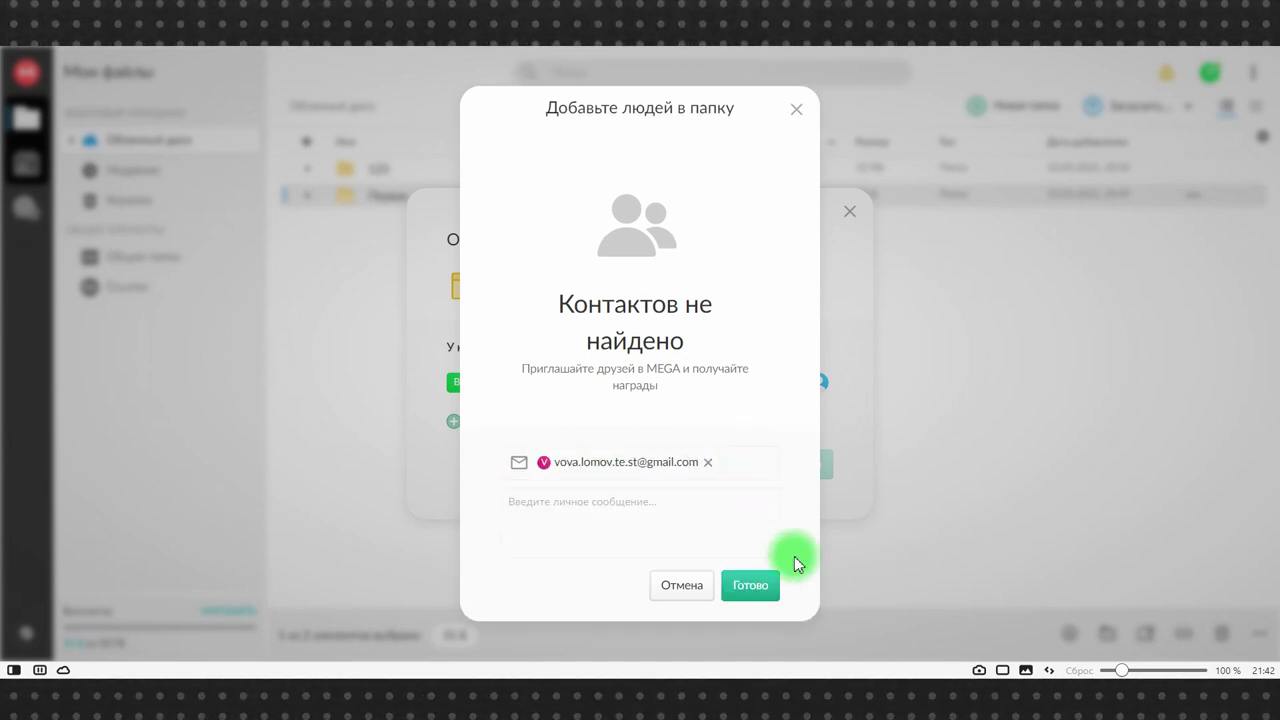
- Confirm the new contact, finish the share with Готово, and dismiss the invitation confirmation
click(750, 588)
click(792, 480)
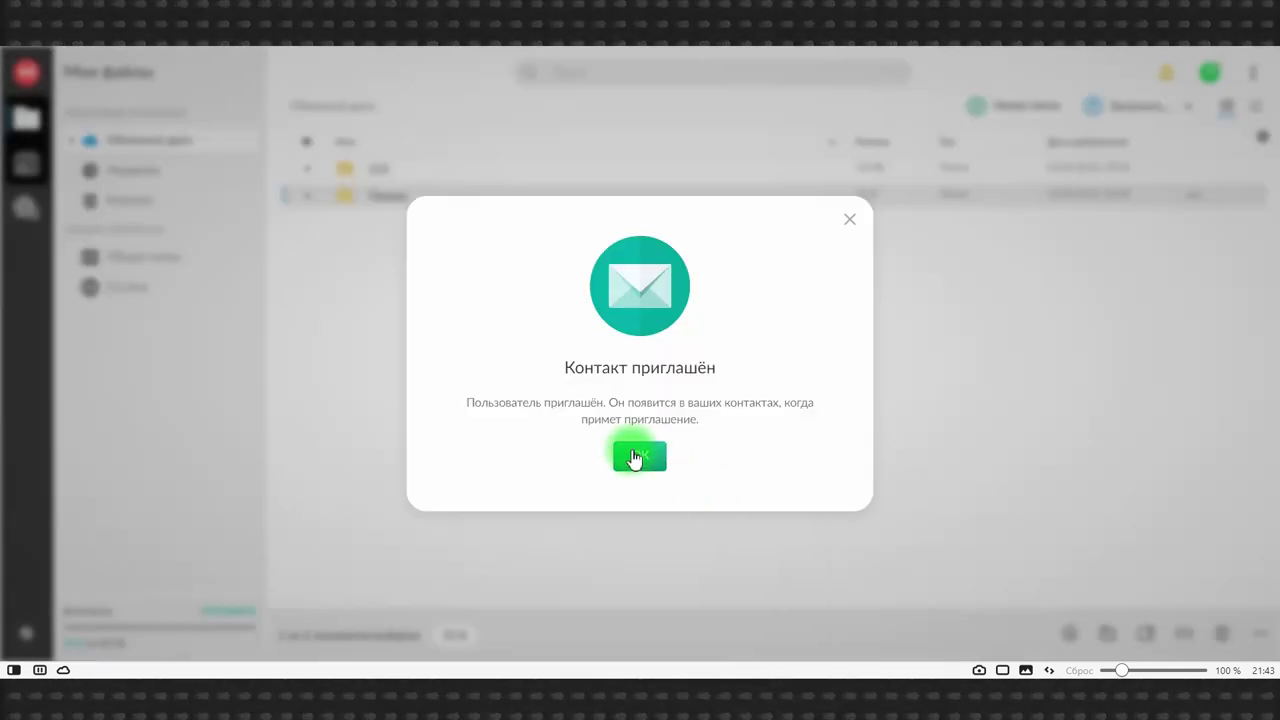
click(632, 450)
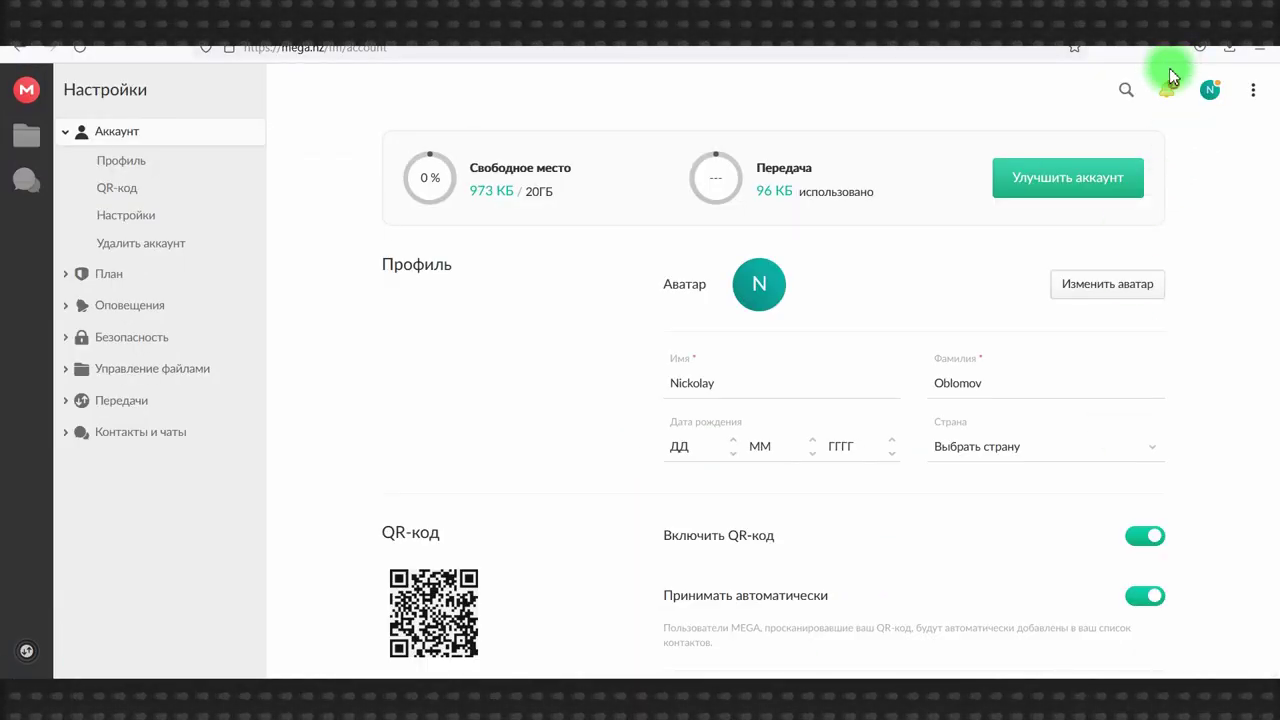
- Accept the incoming contact request and open the shared folder Первая from notifications
click(1168, 91)
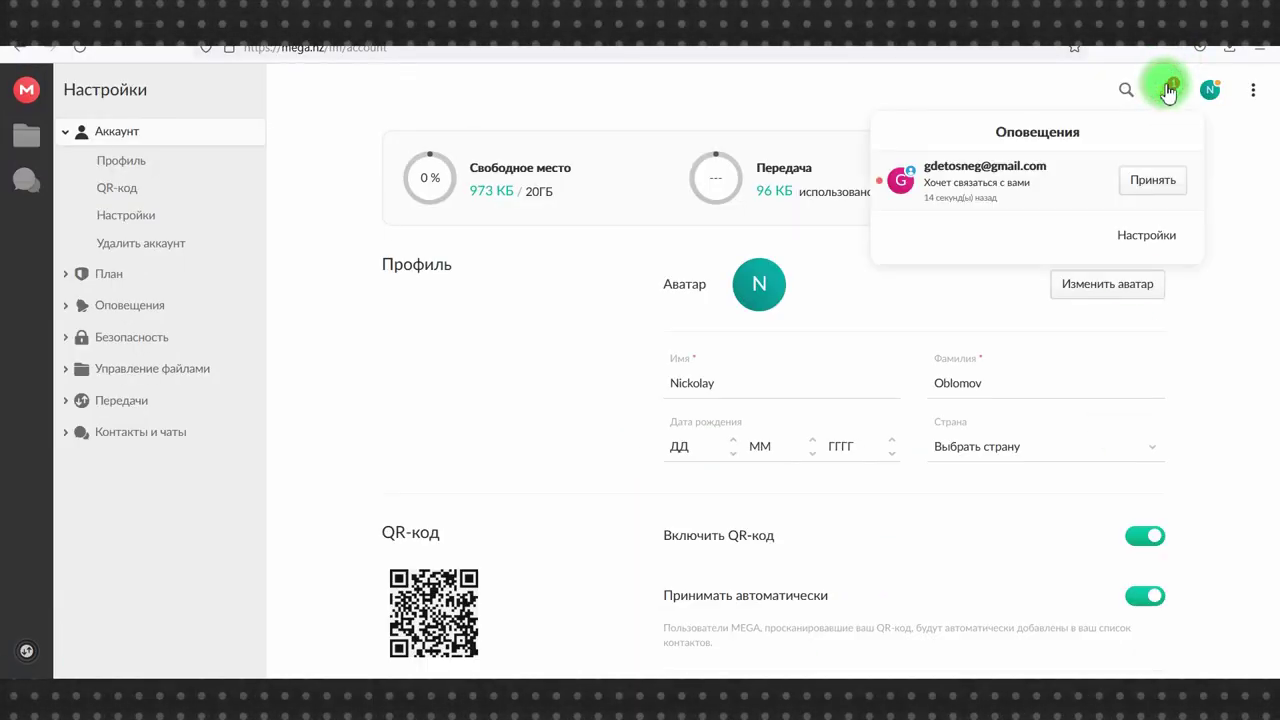
click(1152, 184)
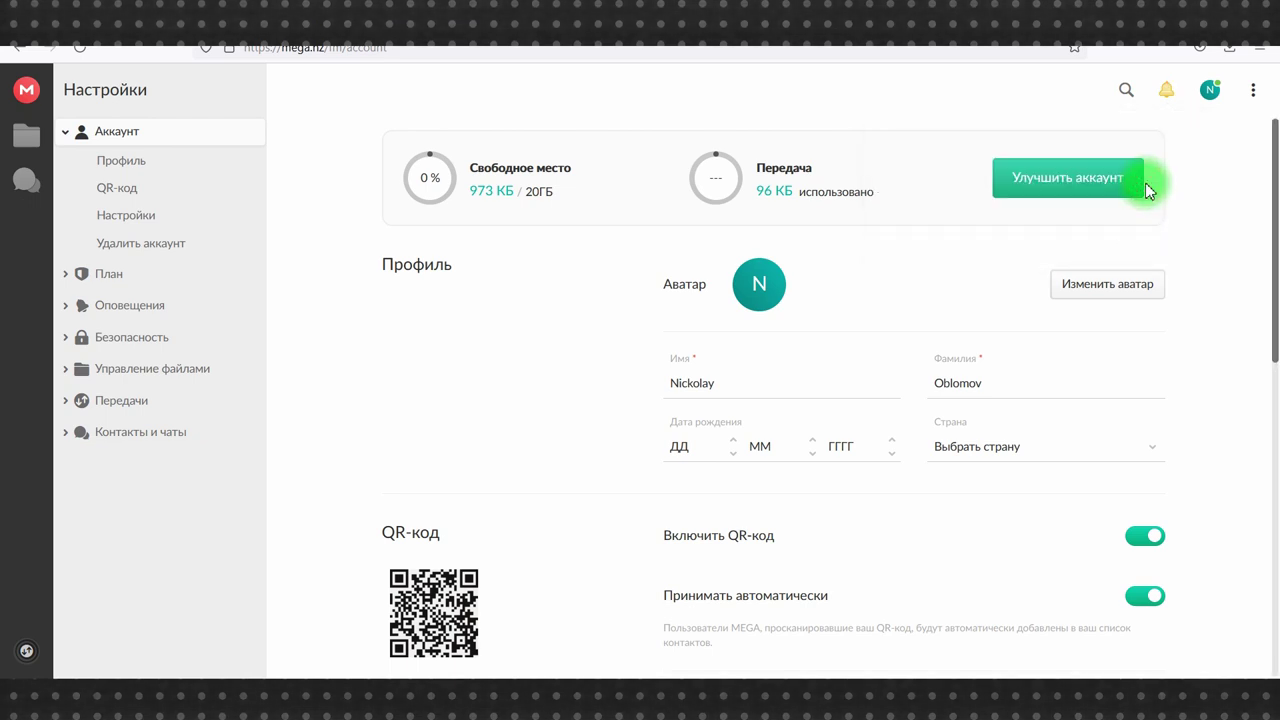
click(1172, 100)
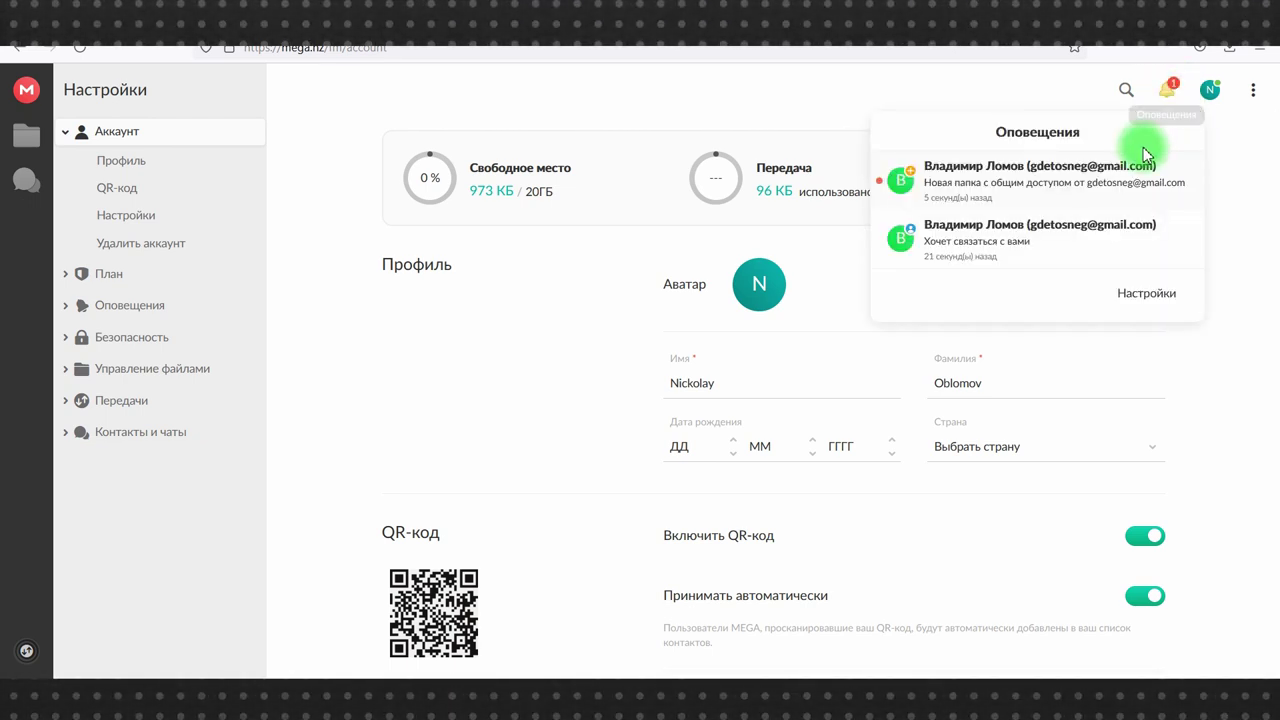
click(1066, 178)
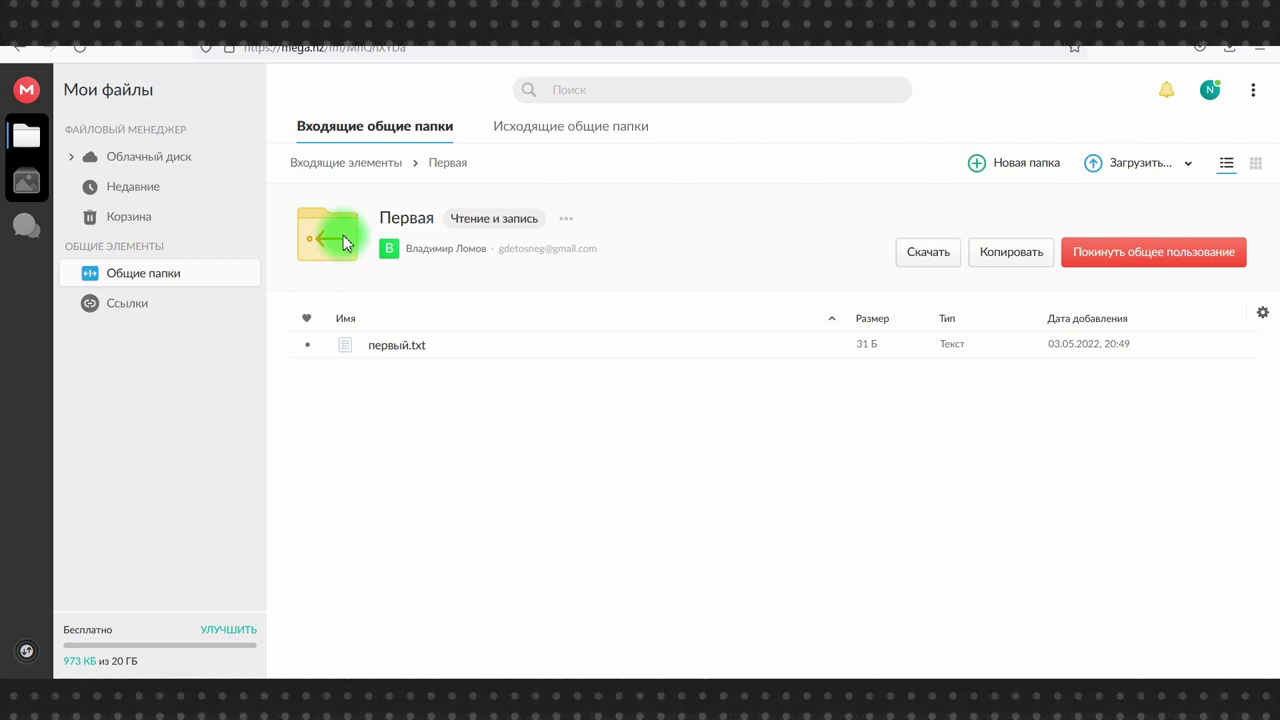
- Start a new chat conversation with the newly added contact
click(28, 230)
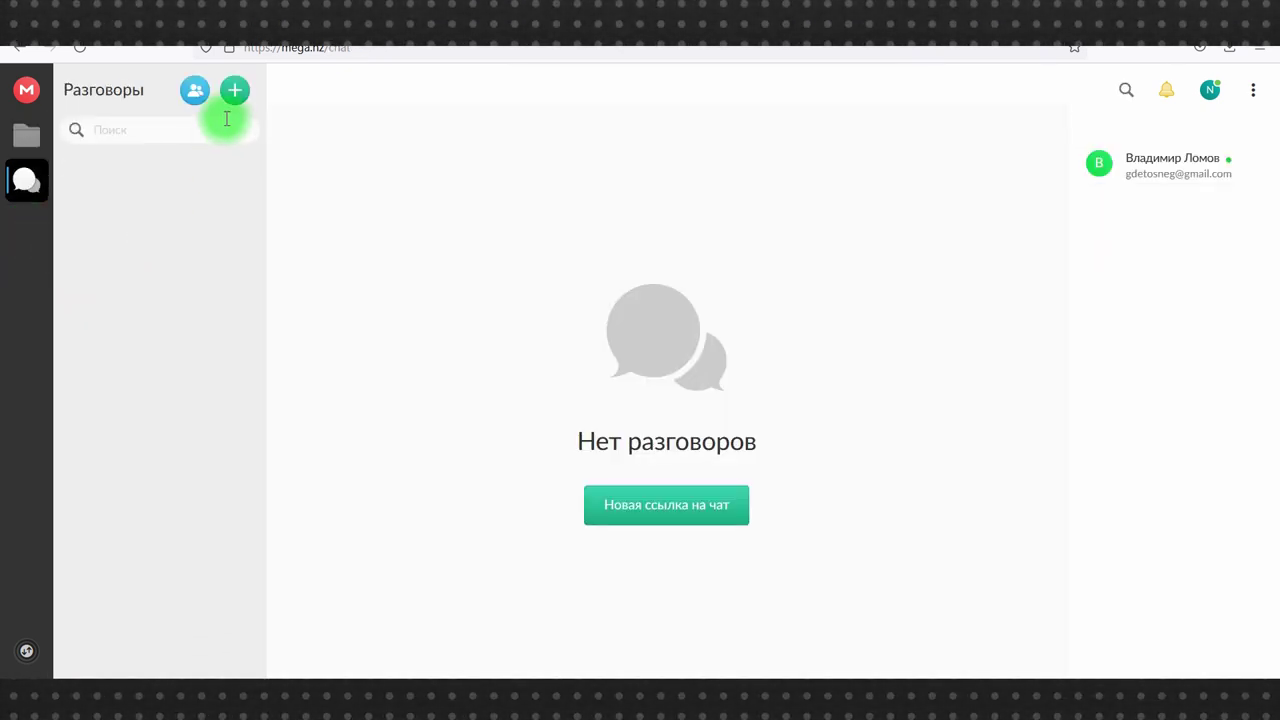
click(184, 90)
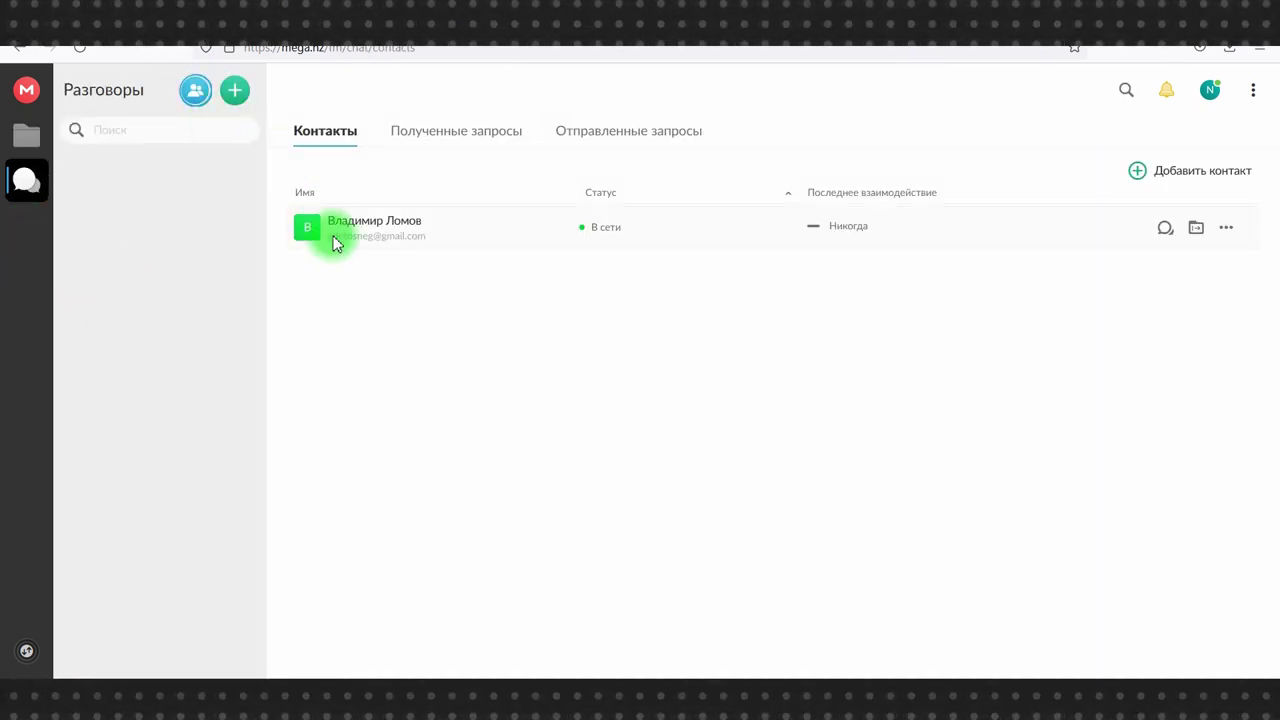
click(235, 92)
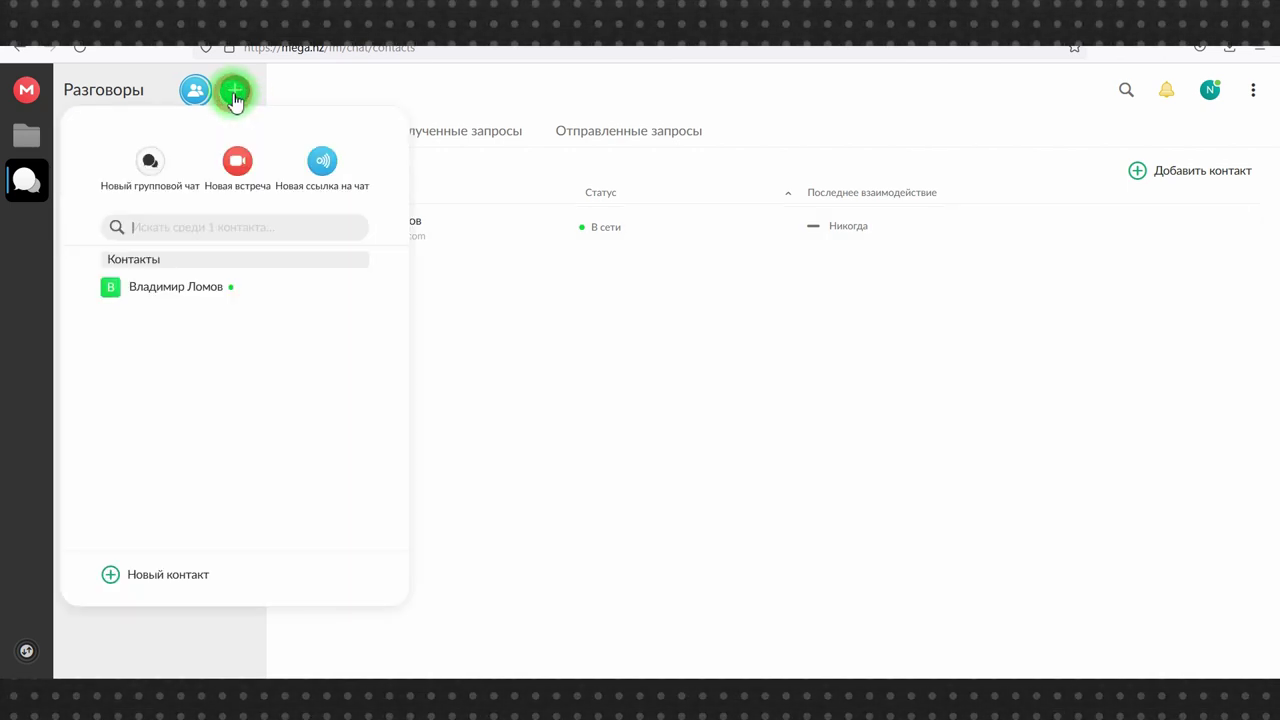
click(192, 290)
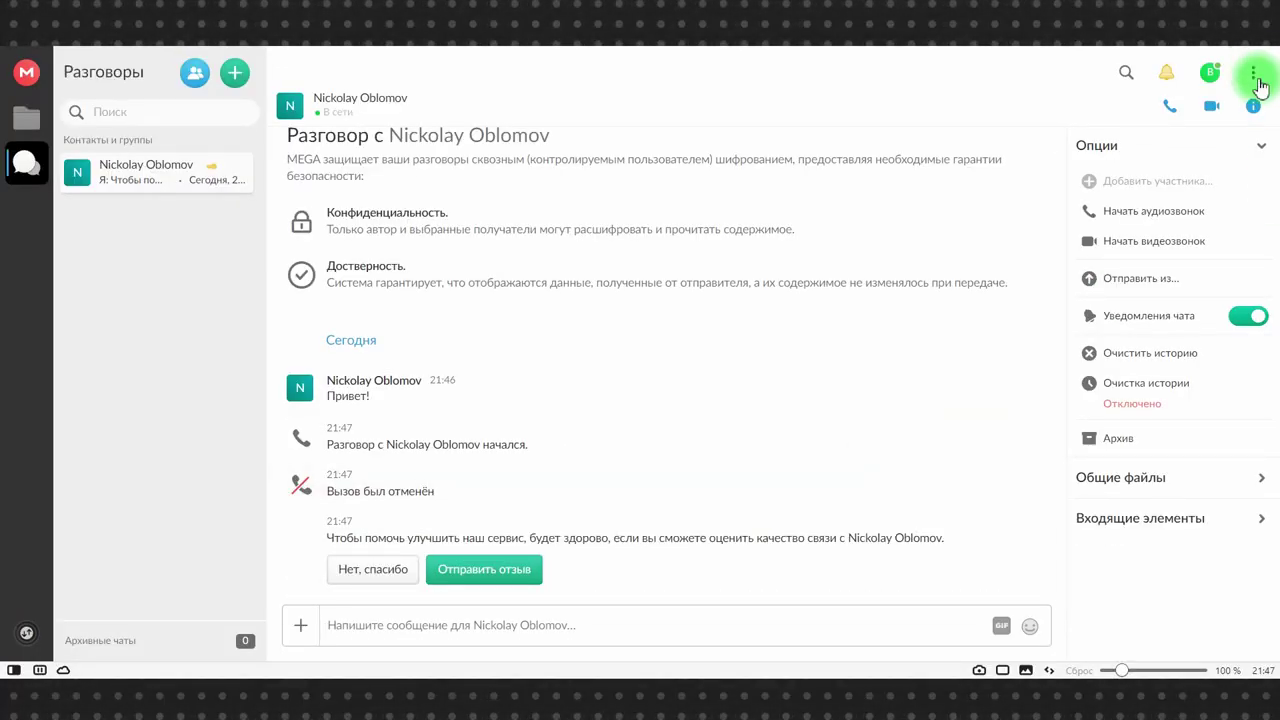
- View the Экспорт ключа восстановления window, close it, then go to Настройки
click(1255, 78)
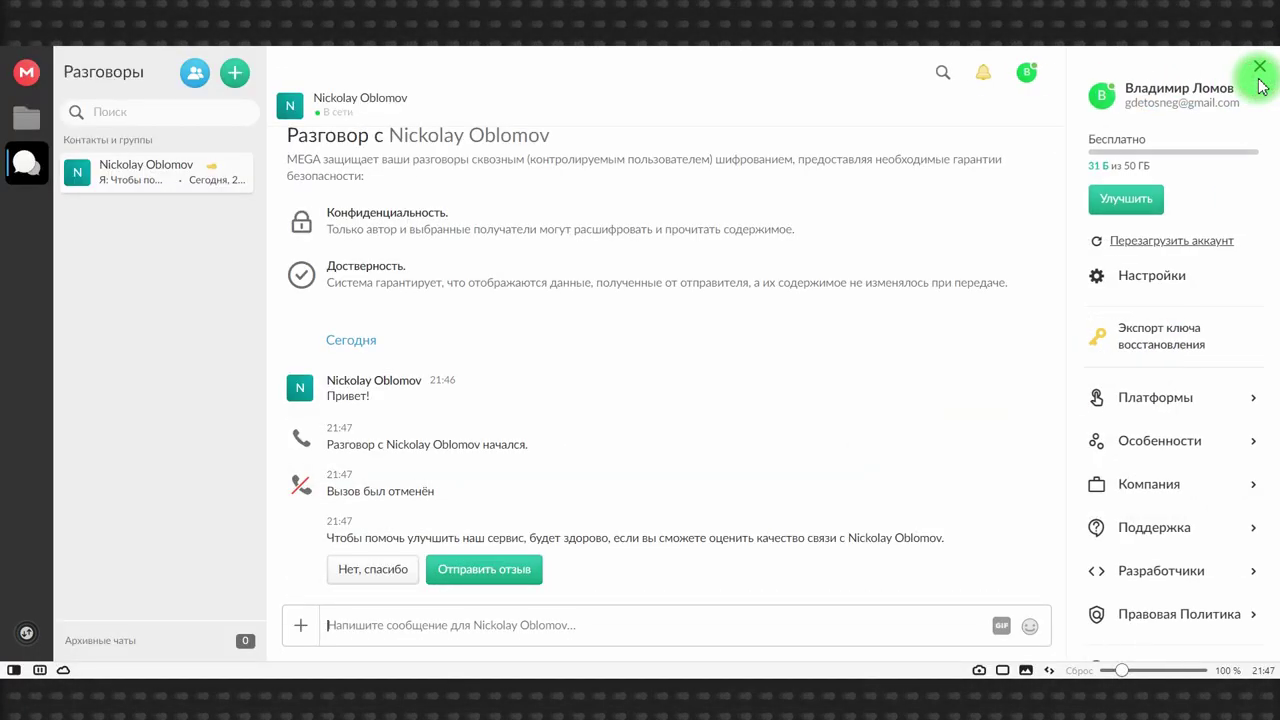
click(1142, 343)
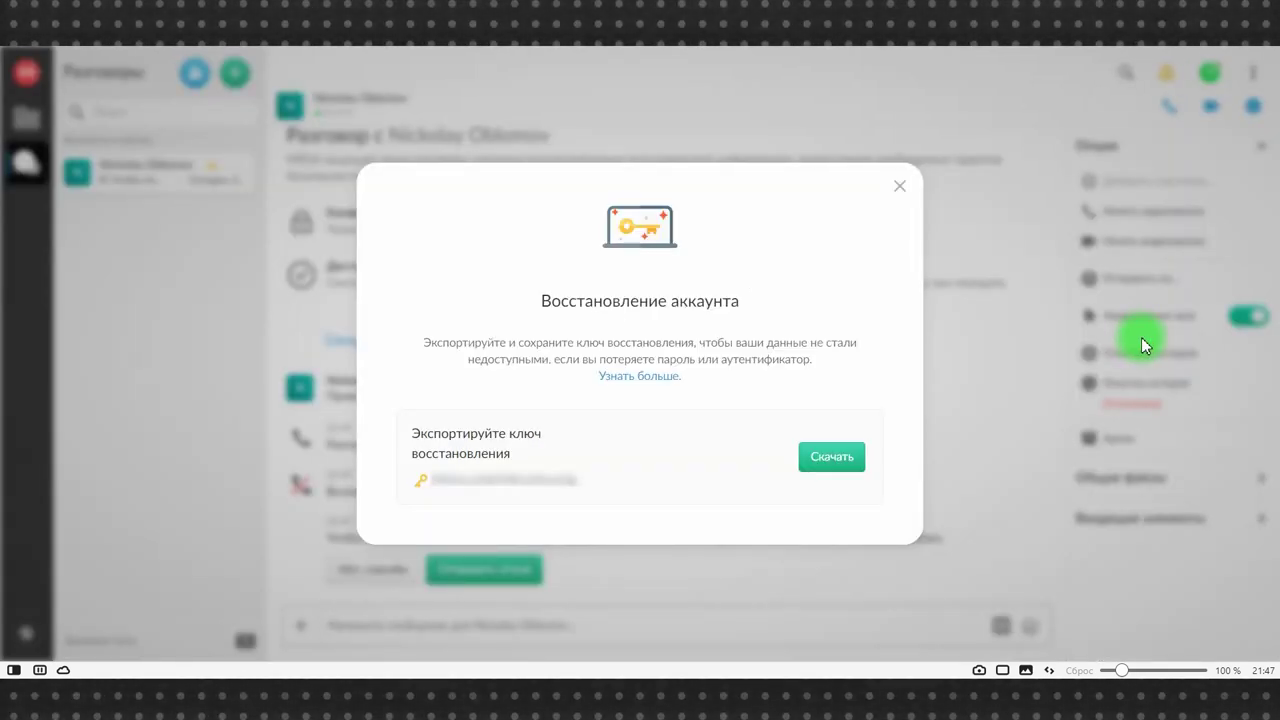
click(898, 188)
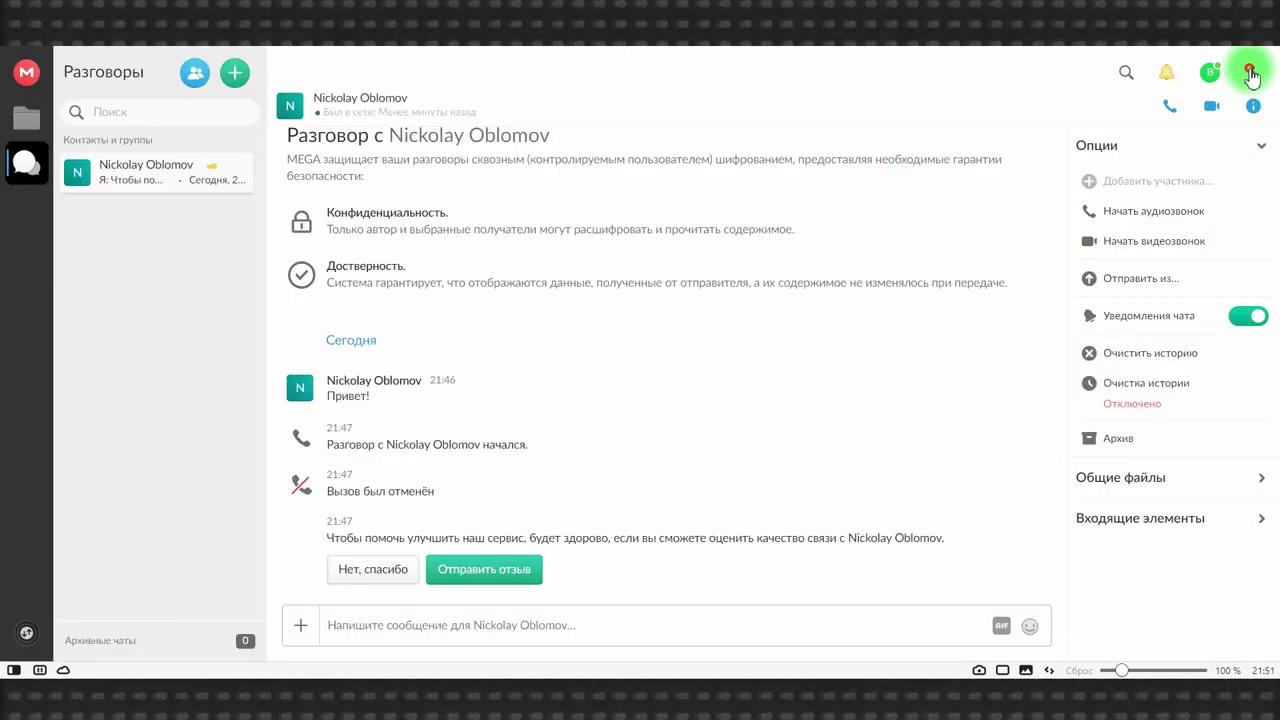
click(1250, 73)
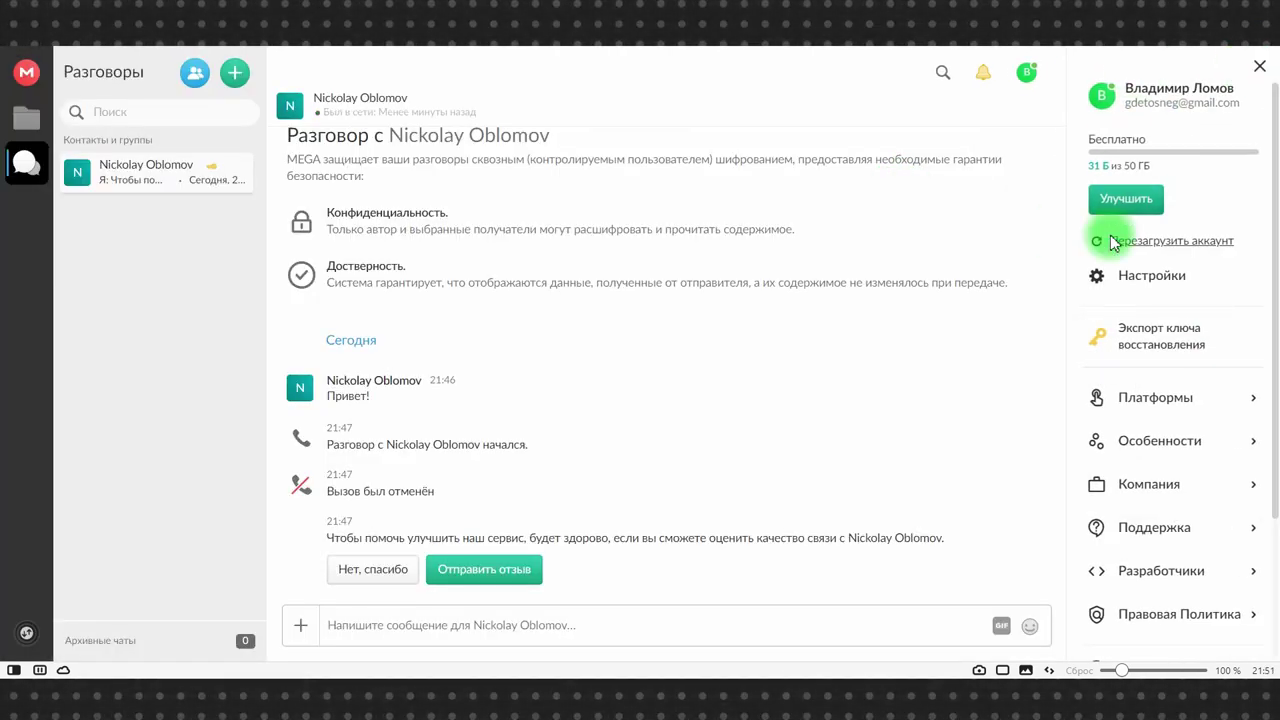
click(1133, 282)
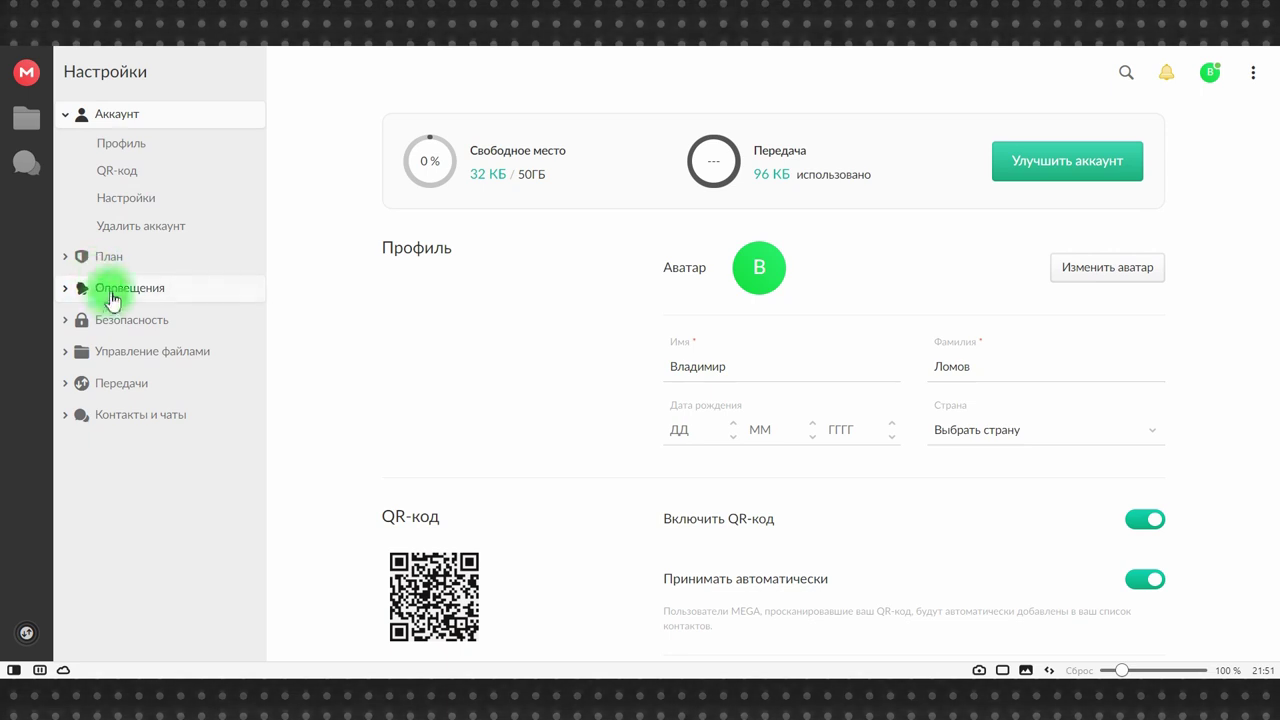
- In Безопасность settings, open the two-factor authentication setup and cancel it, leaving 2FA off
click(117, 330)
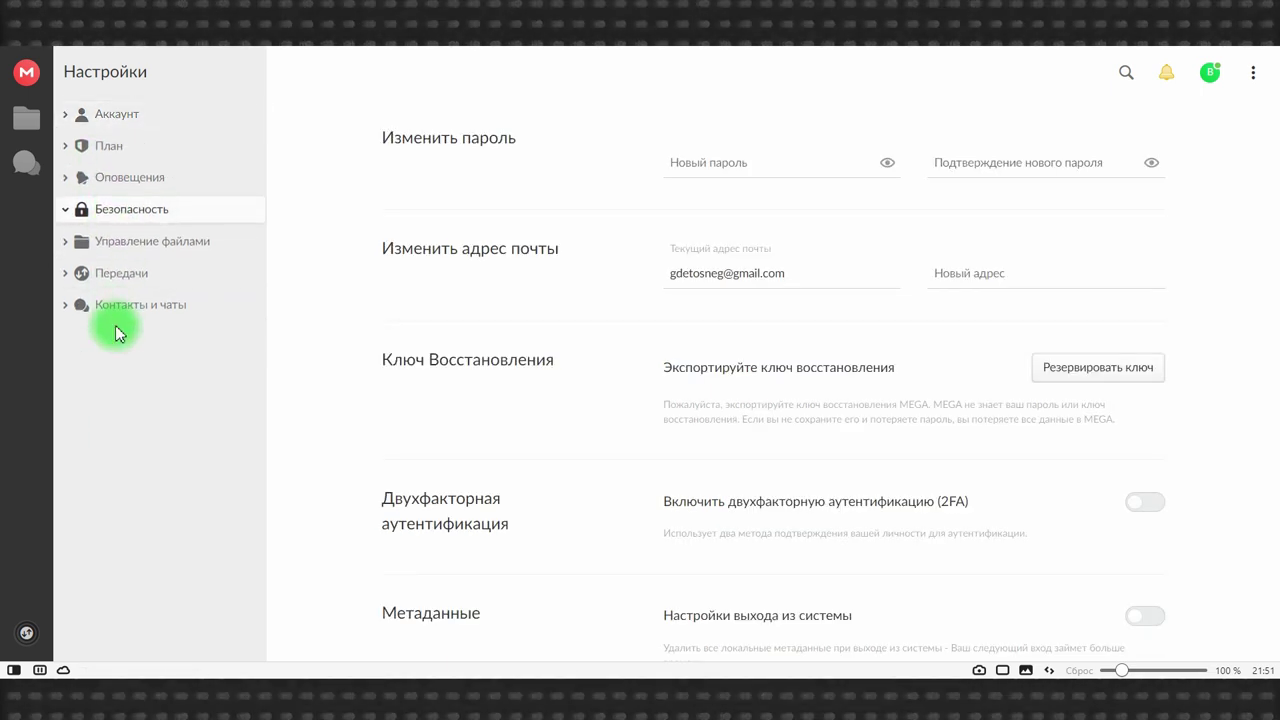
scroll(621, 297, down, 2)
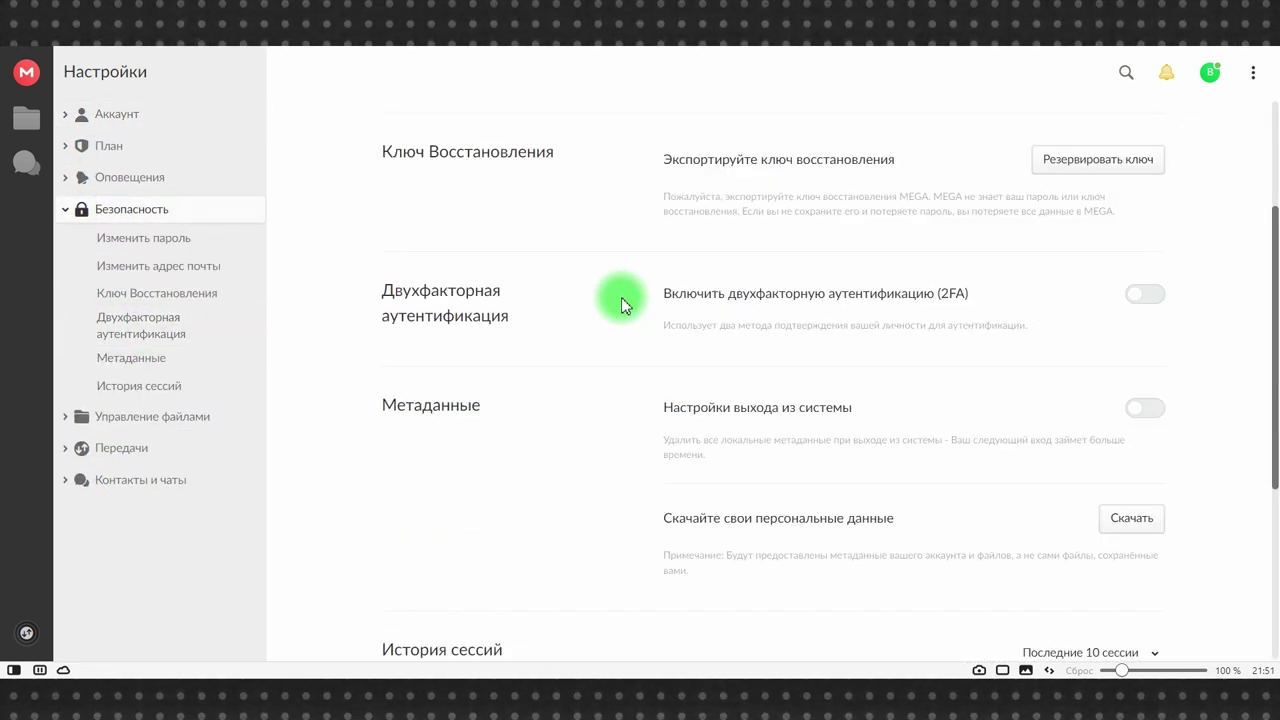
scroll(621, 297, down, 1)
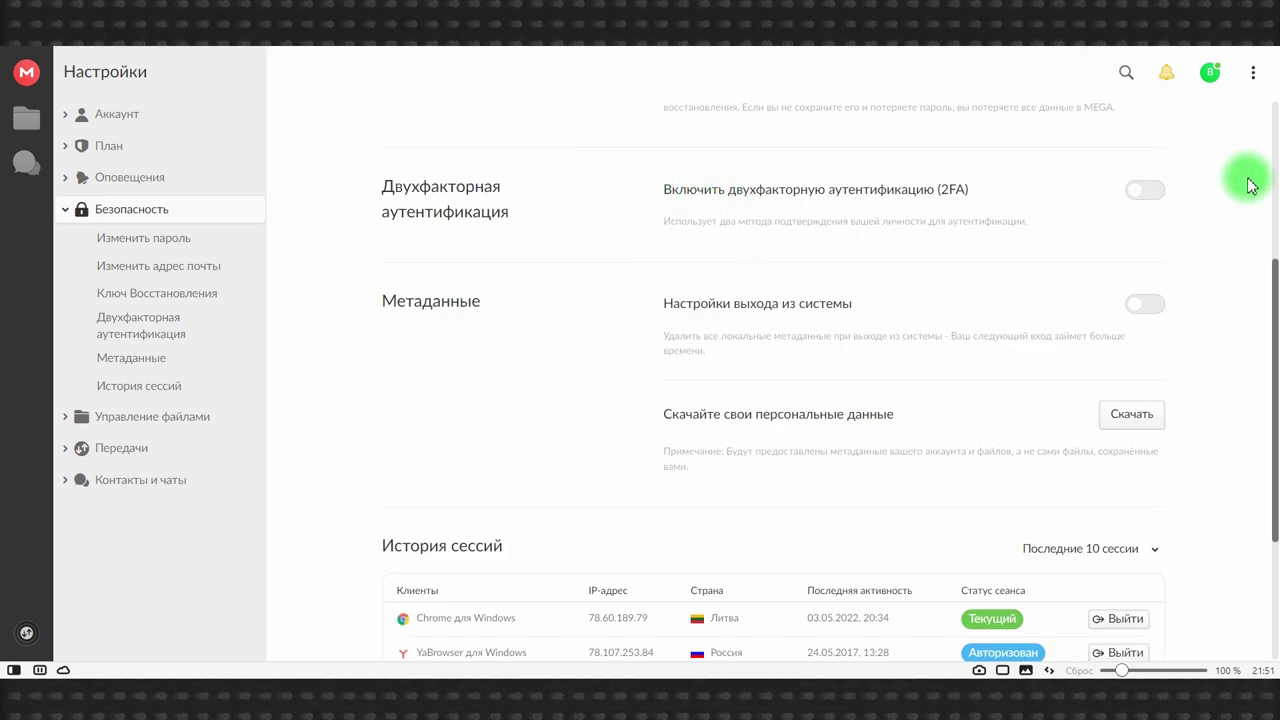
click(1145, 189)
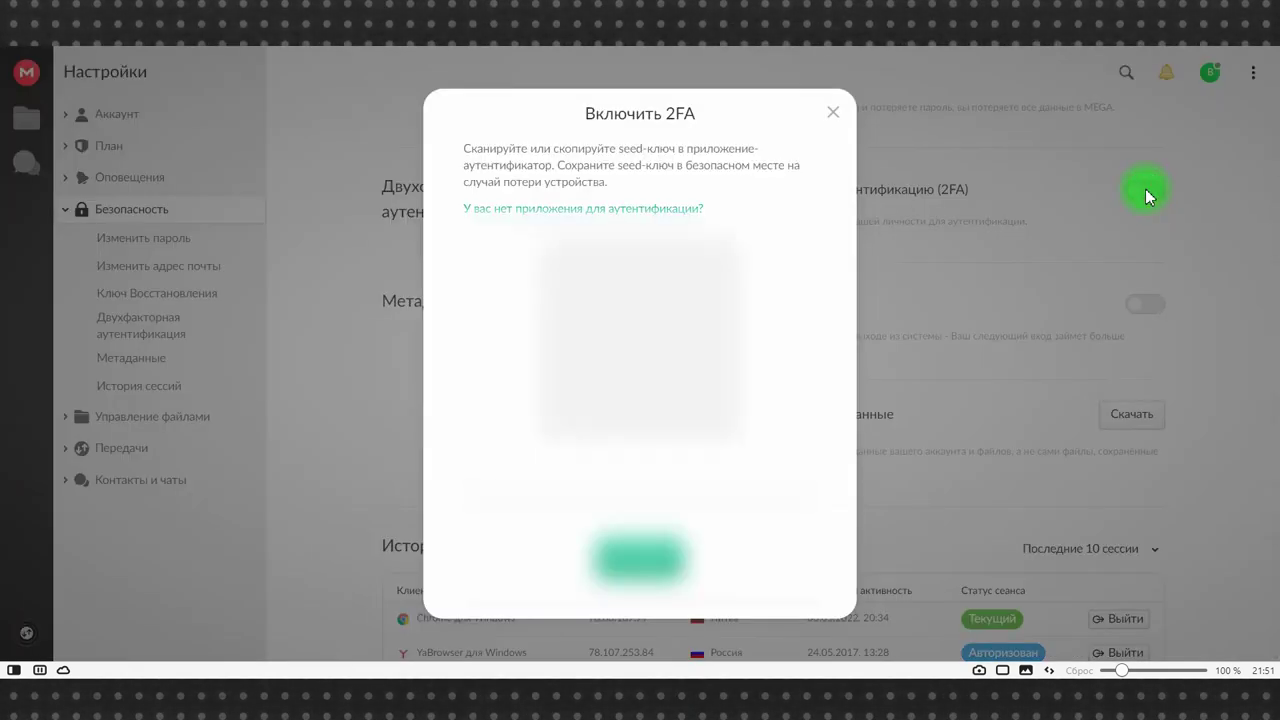
click(835, 116)
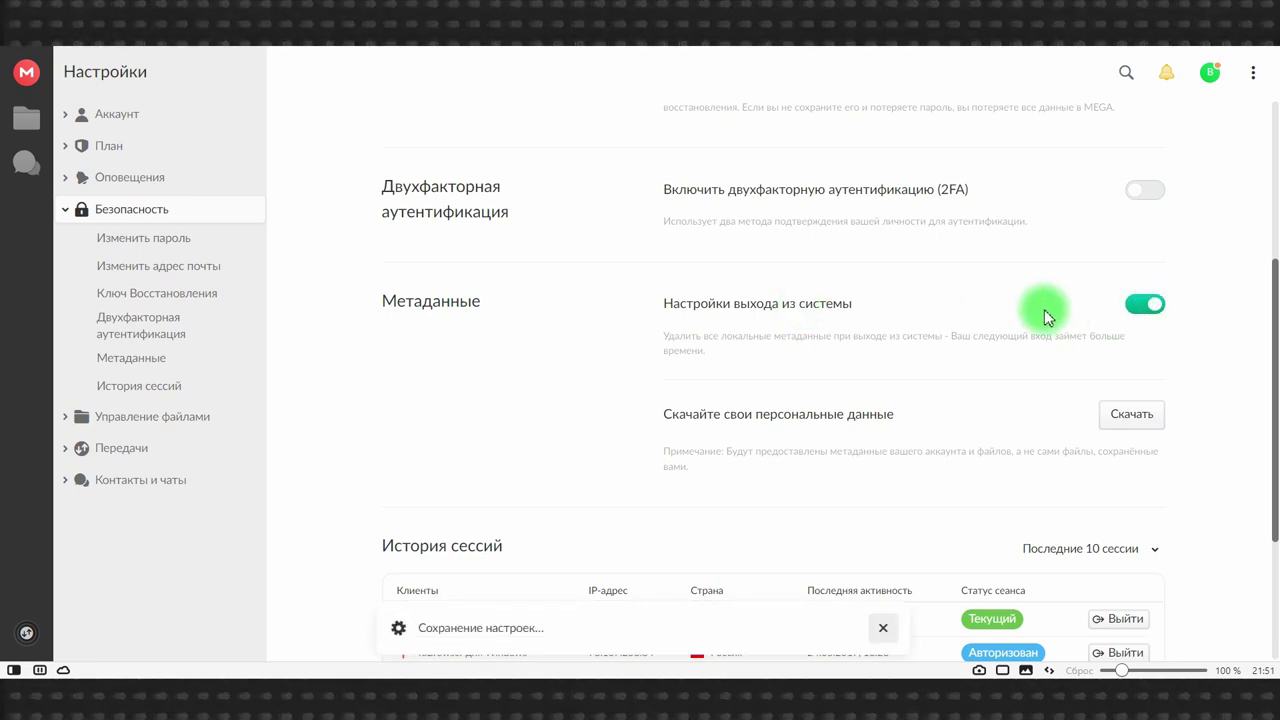
- End all other active sessions, confirming with Да
scroll(1045, 316, down, 3)
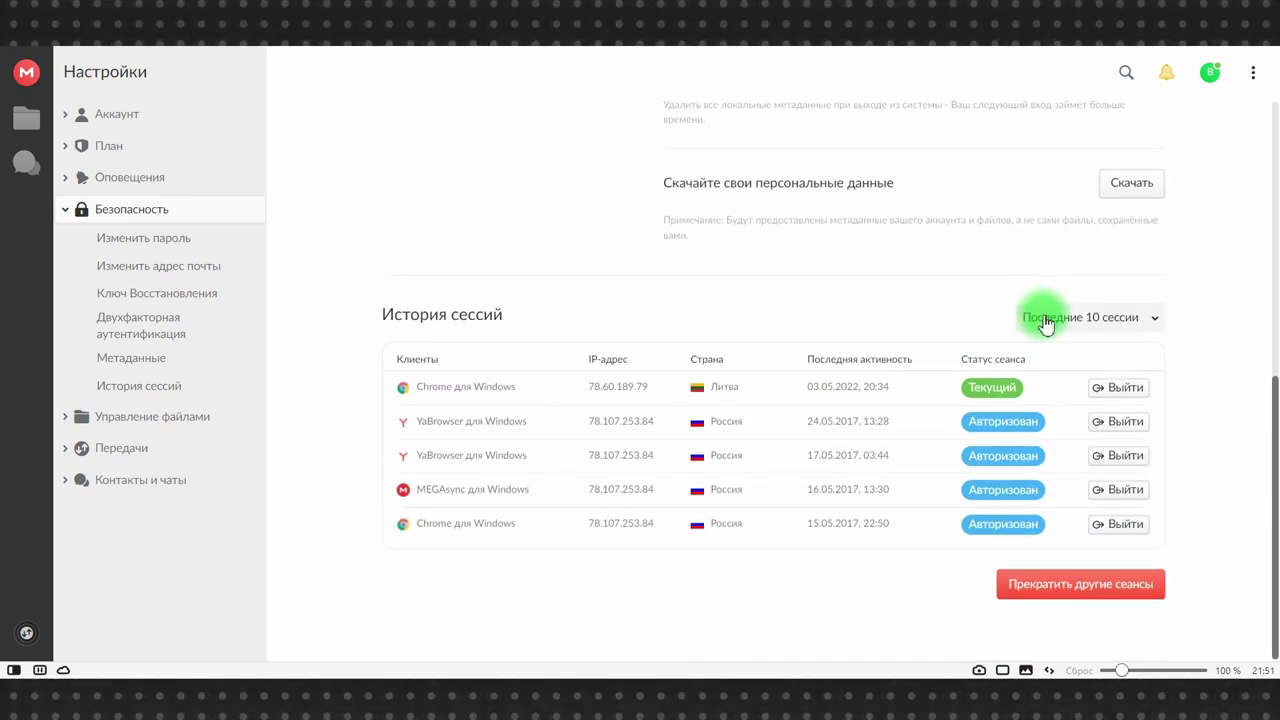
click(1106, 590)
click(858, 392)
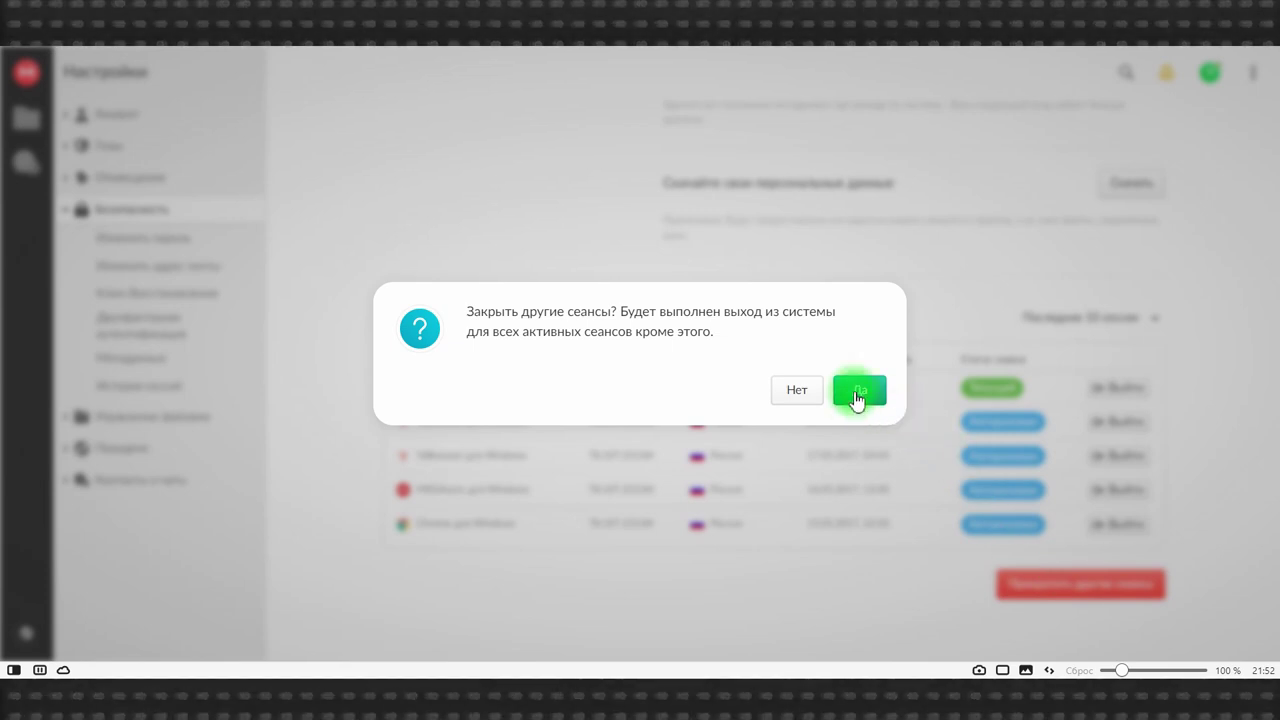